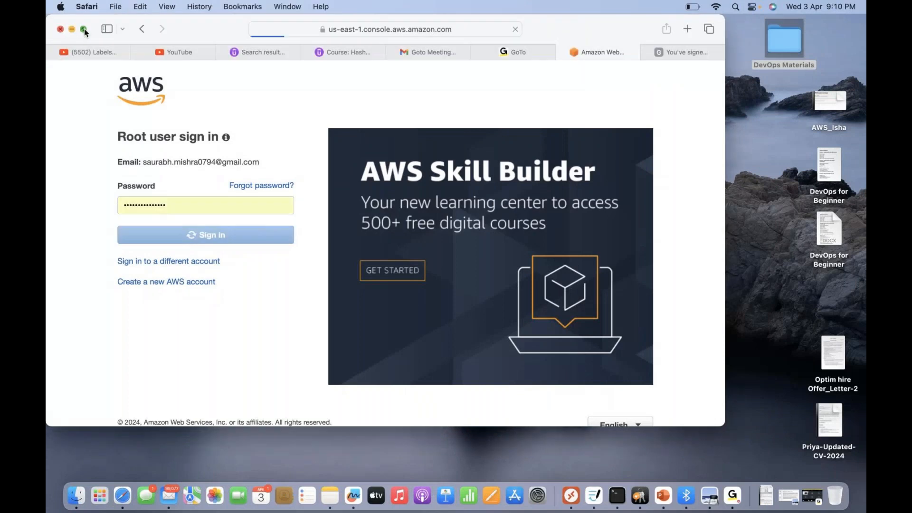
- Switch the console's region to Asia Pacific (Mumbai)
left_click(84, 29)
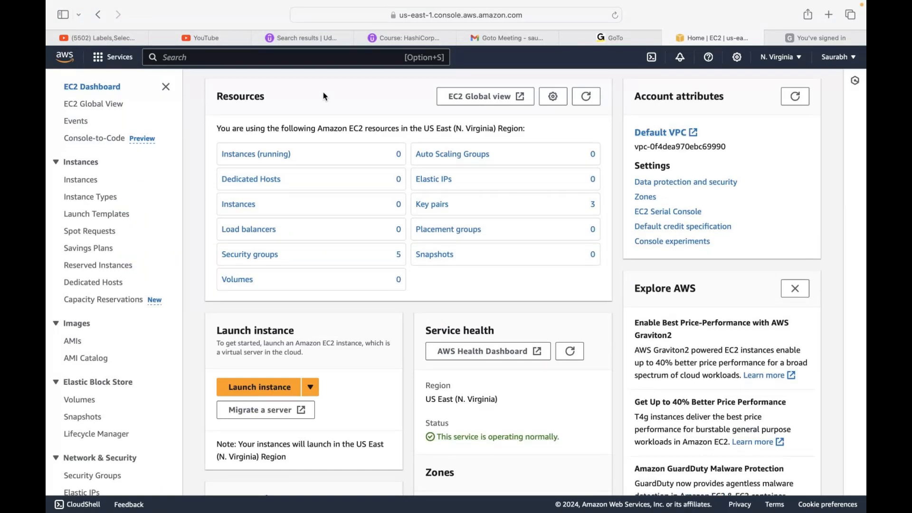
left_click(779, 57)
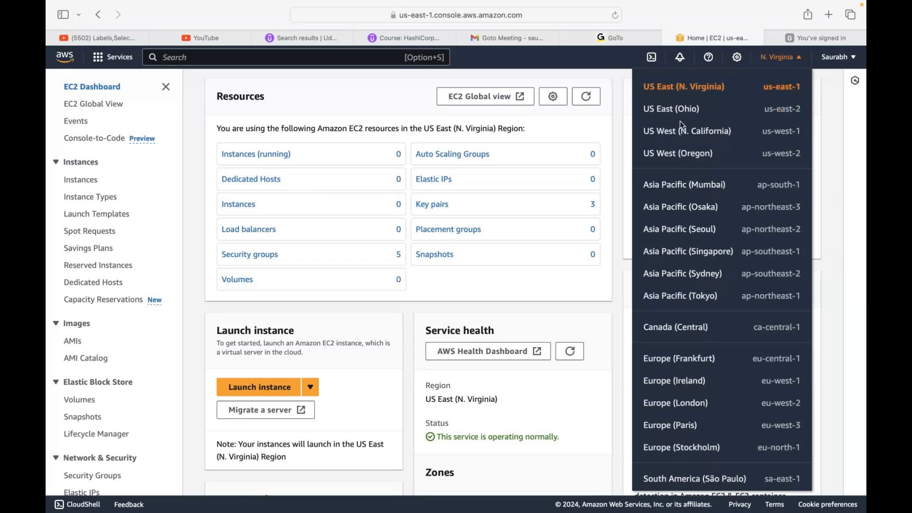
left_click(684, 185)
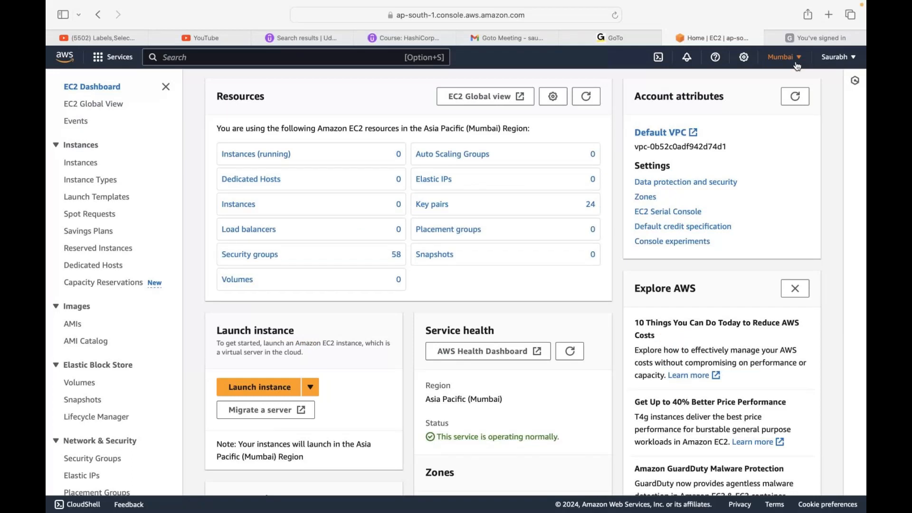
- Review the list of available AWS regions, keeping Mumbai as the selected region
left_click(798, 66)
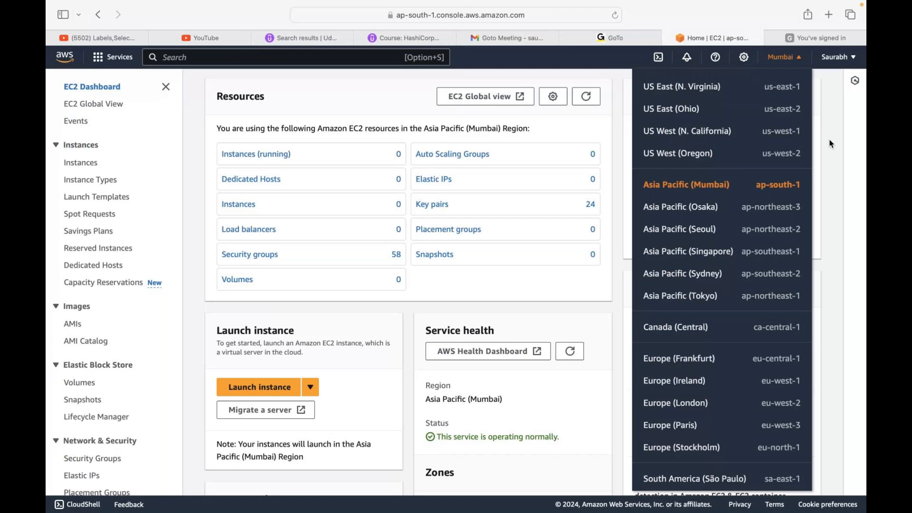
left_click(394, 106)
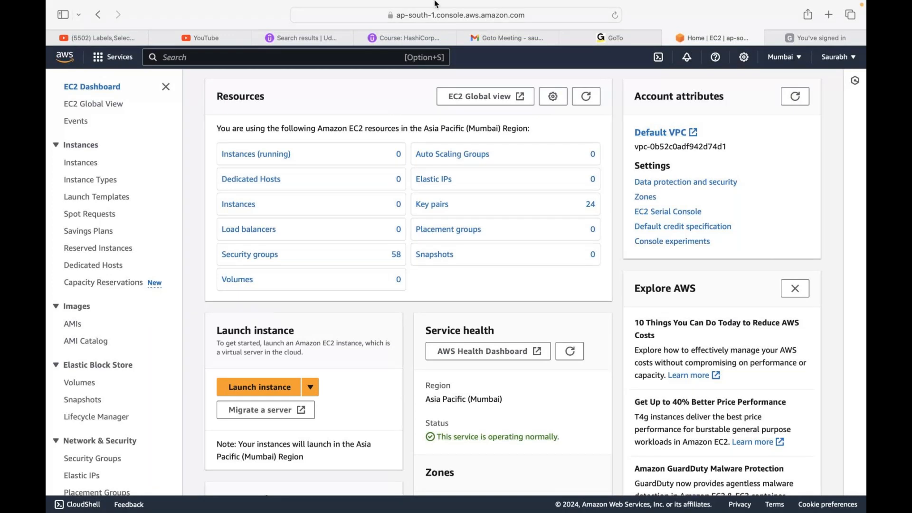
mouse_move(505, 4)
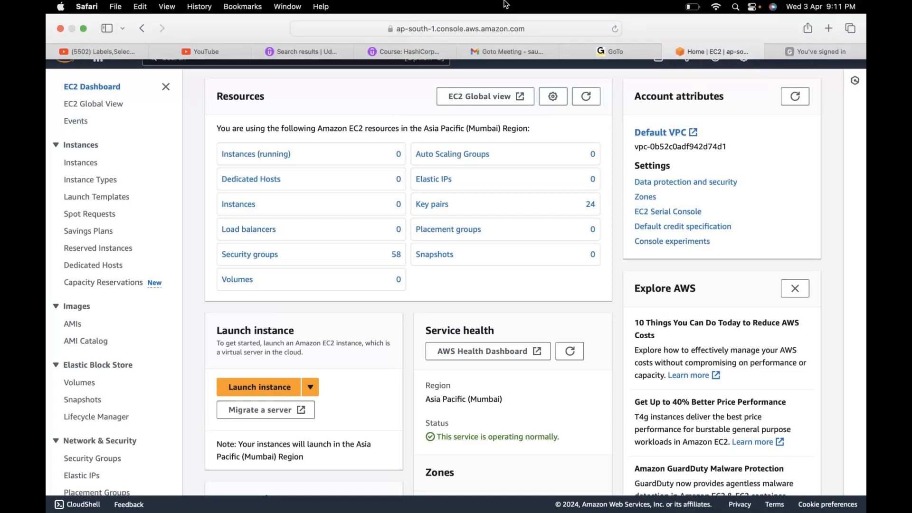
left_click(784, 57)
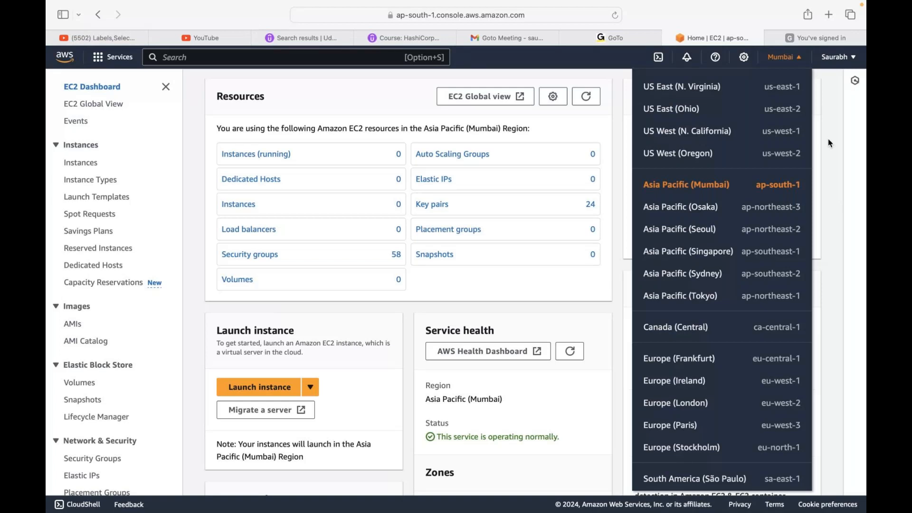
left_click(839, 172)
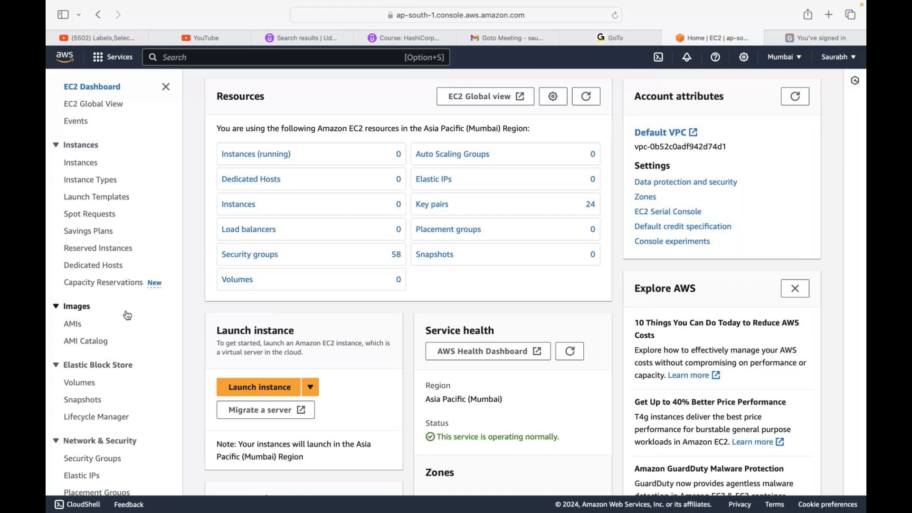
scroll(128, 316, "up", 1)
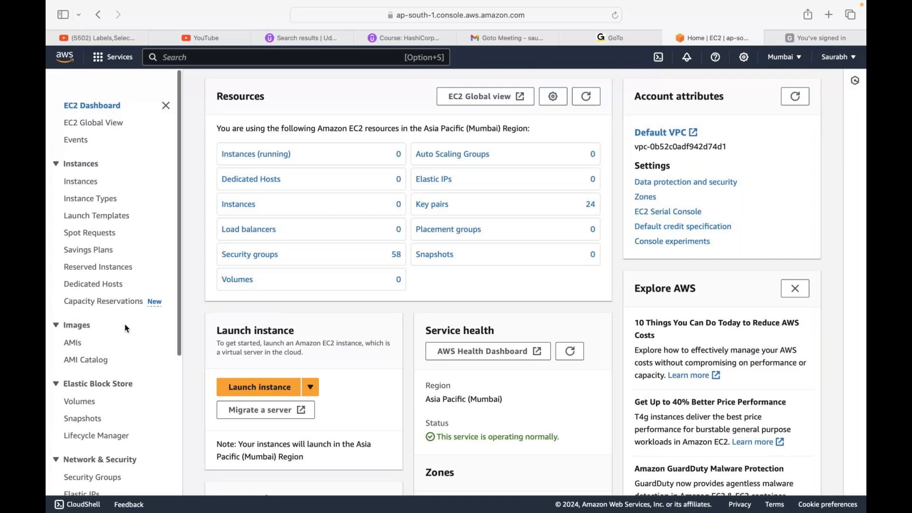
- Start a new EC2 instance launch and open its network settings for editing
left_click(259, 387)
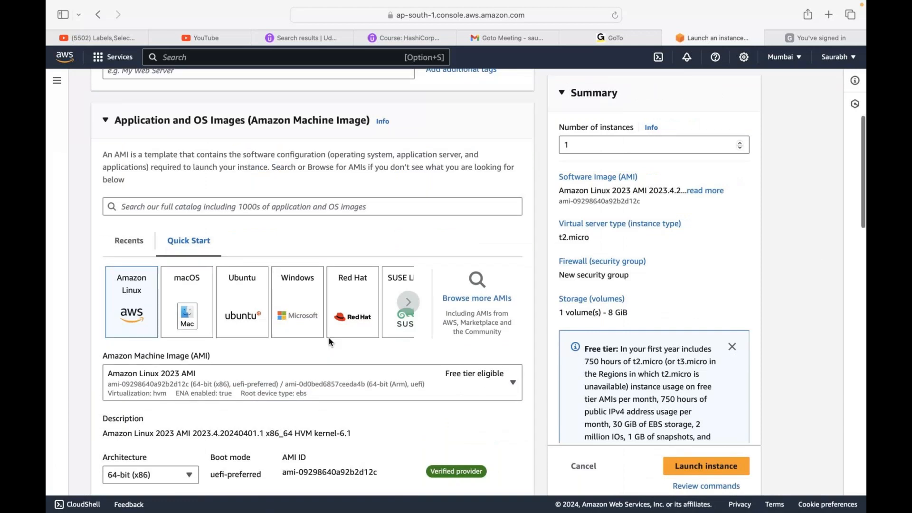
scroll(328, 366, "down", 5)
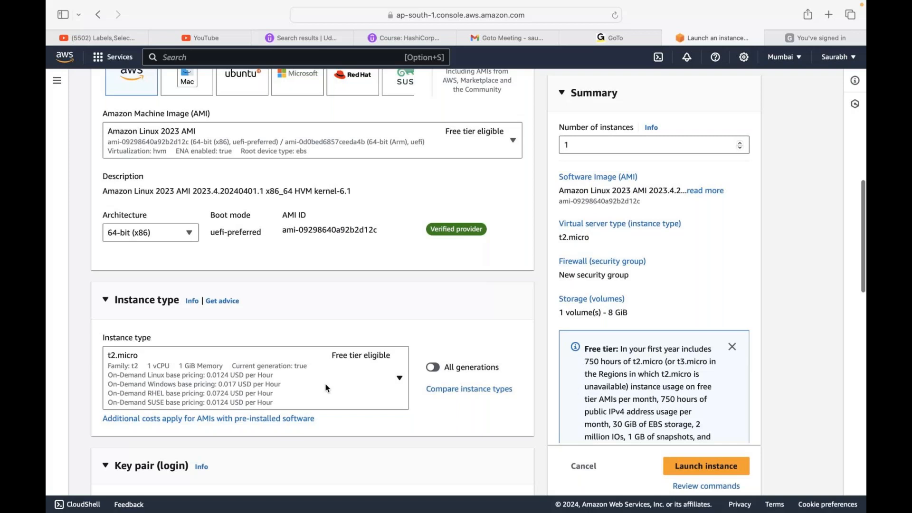
scroll(326, 388, "down", 10)
scroll(327, 386, "up", 10)
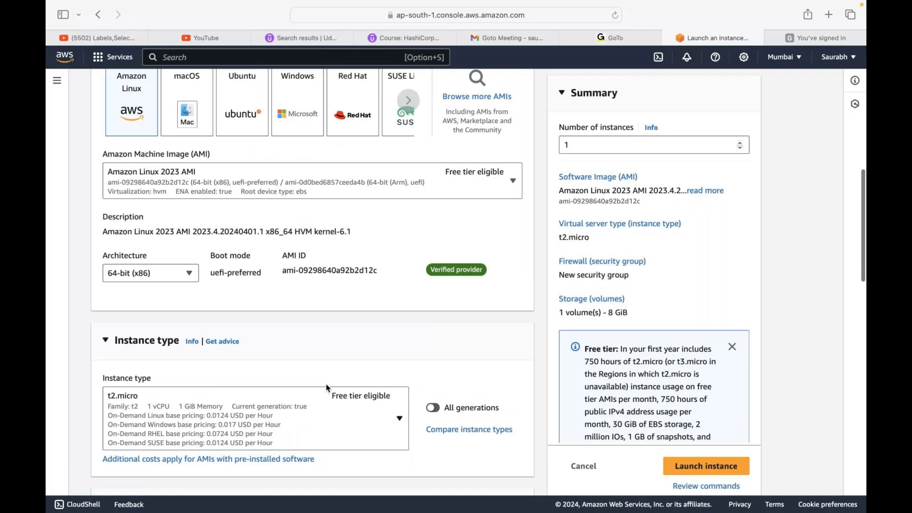
scroll(326, 388, "down", 3)
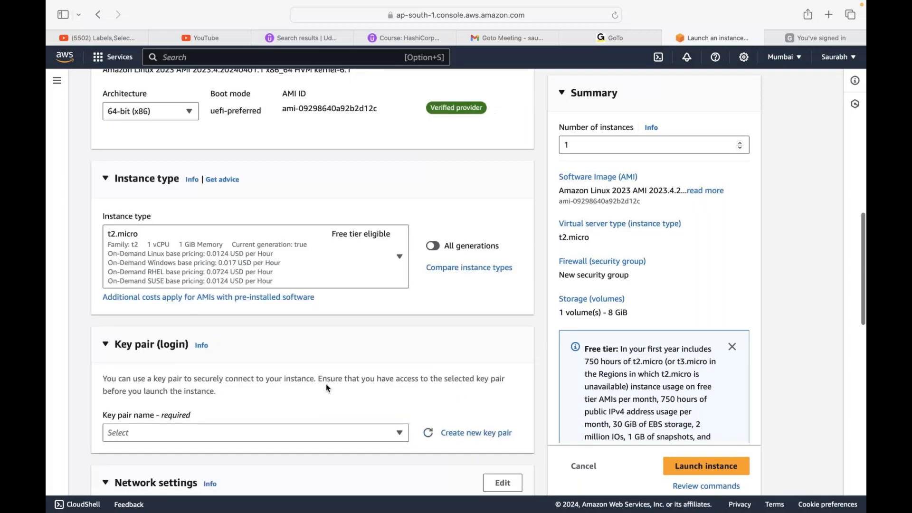
scroll(326, 388, "down", 5)
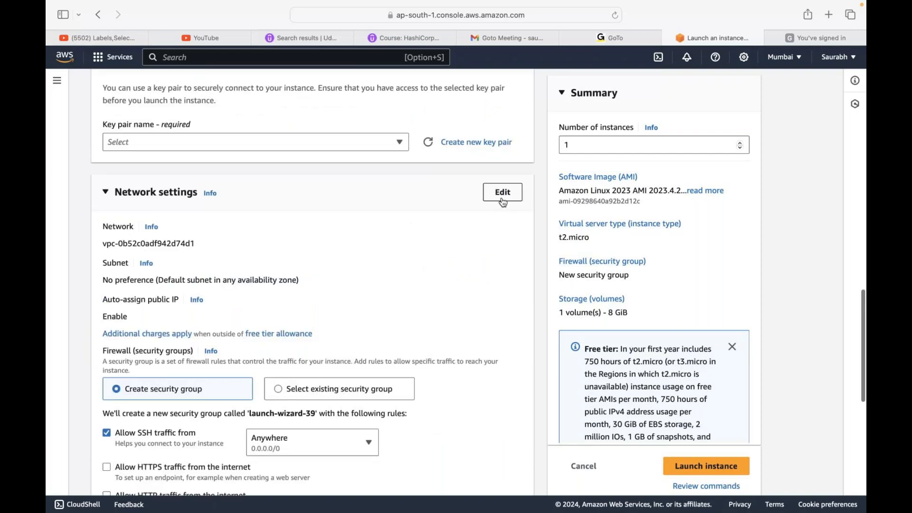
left_click(503, 193)
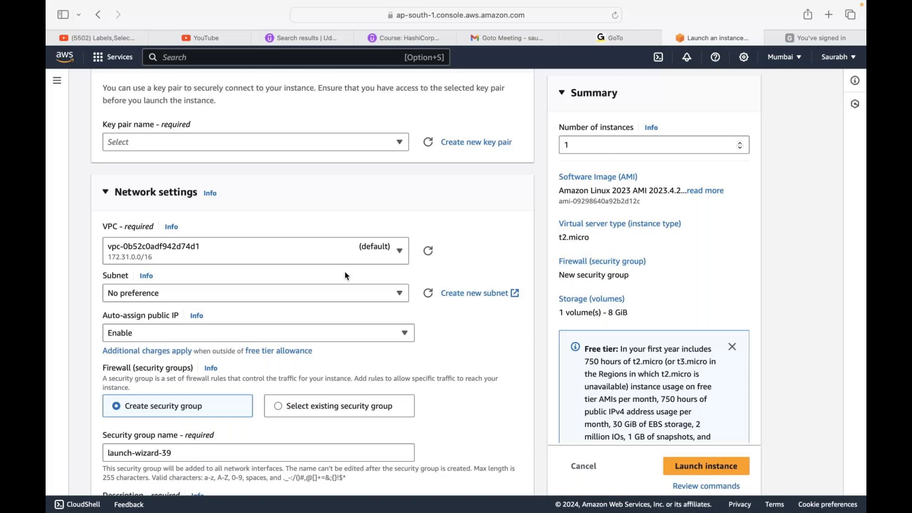
- Examine the subnets of the default VPC and the availability zone each one belongs to
scroll(346, 276, "down", 1)
mouse_move(84, 32)
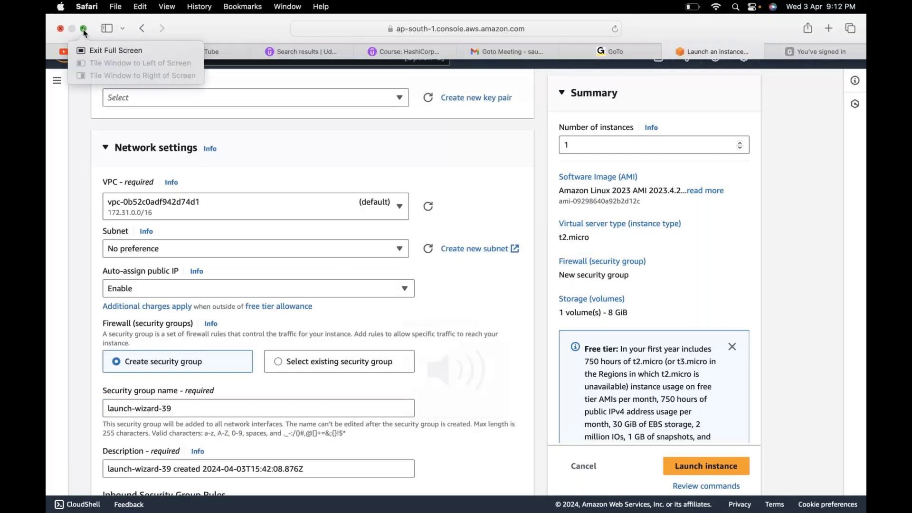
left_click(83, 29)
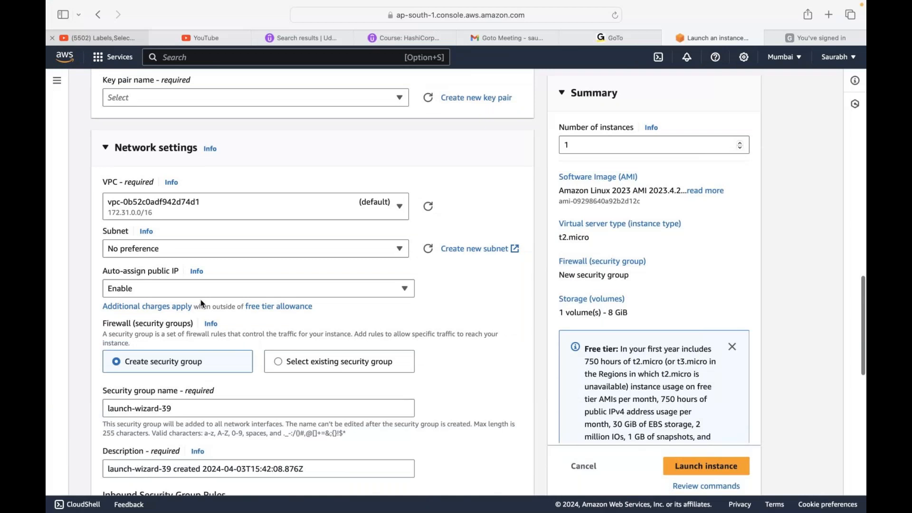
scroll(200, 299, "down", 2)
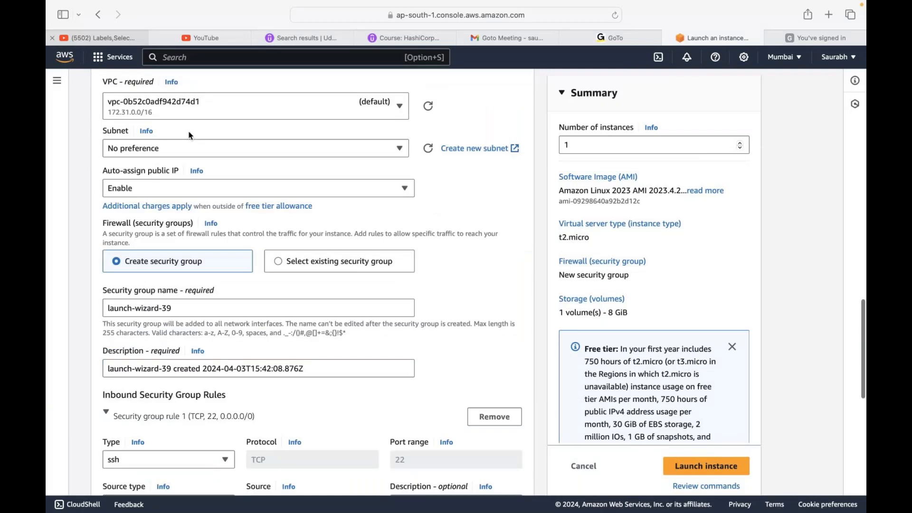
scroll(167, 207, "up", 1)
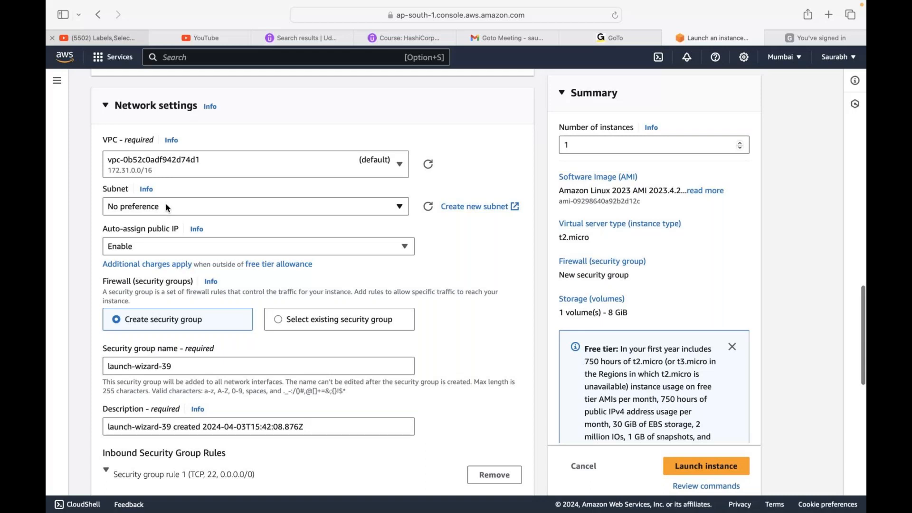
left_click(167, 207)
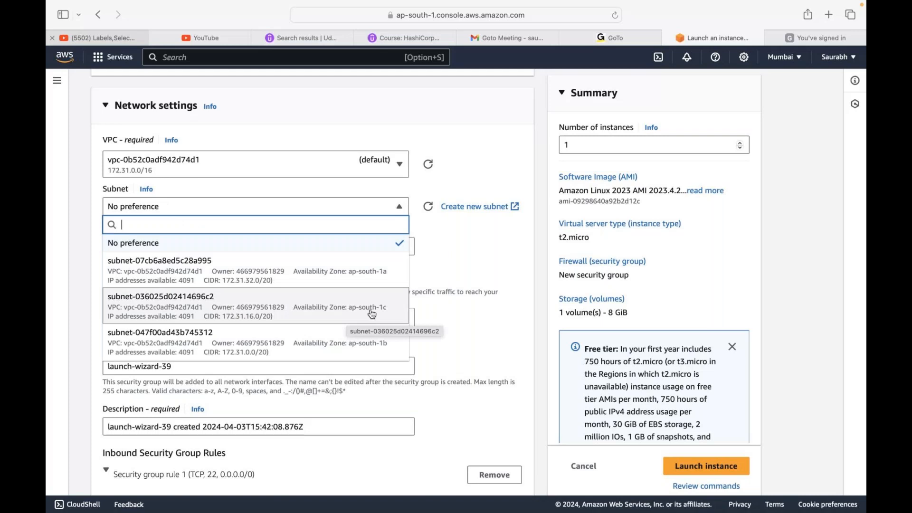
left_click(493, 164)
scroll(492, 163, "up", 15)
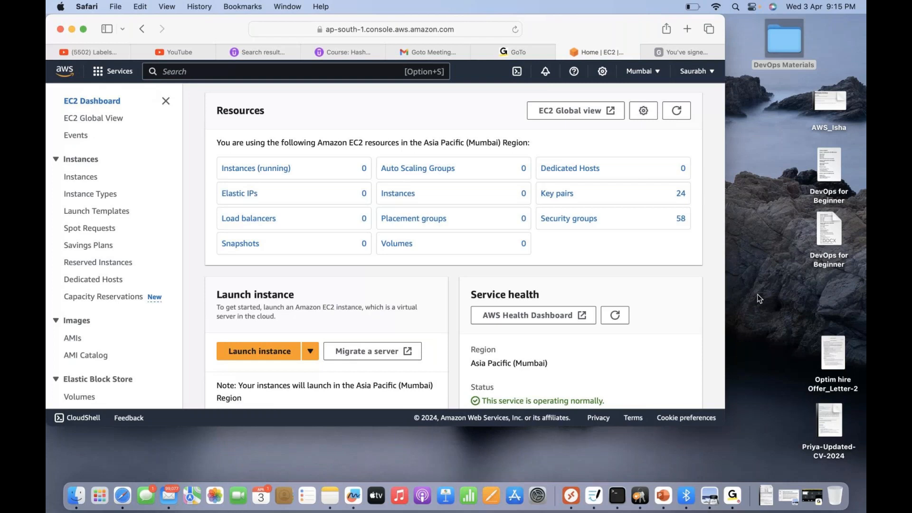
left_click(733, 495)
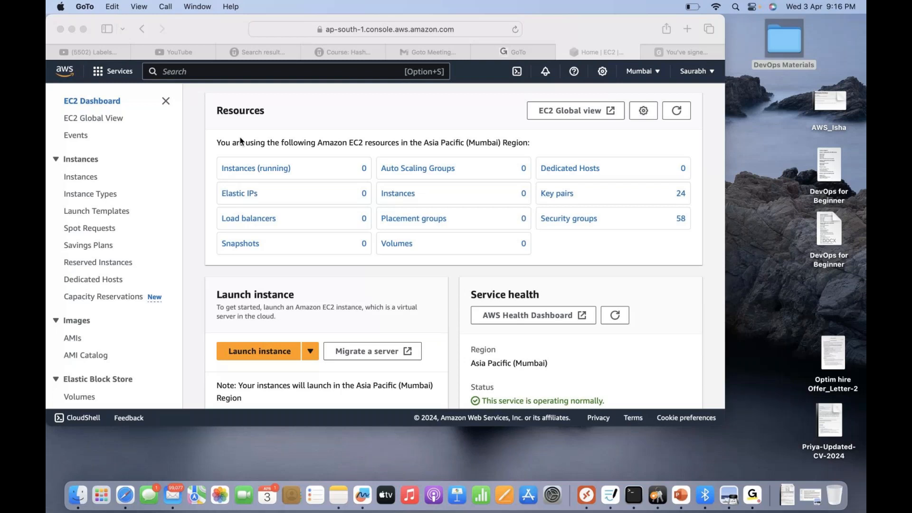
left_click(142, 100)
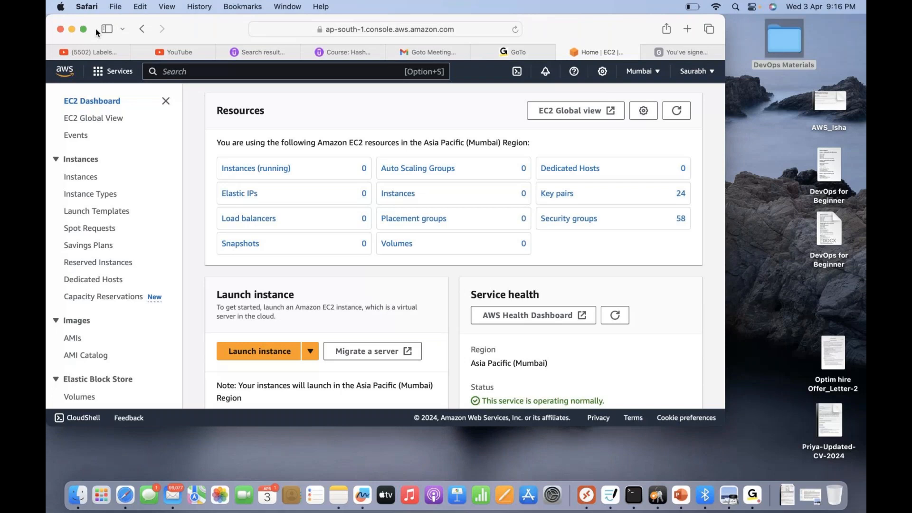
- Start a new instance launch from the instances list and browse the full AMI catalog
left_click(84, 30)
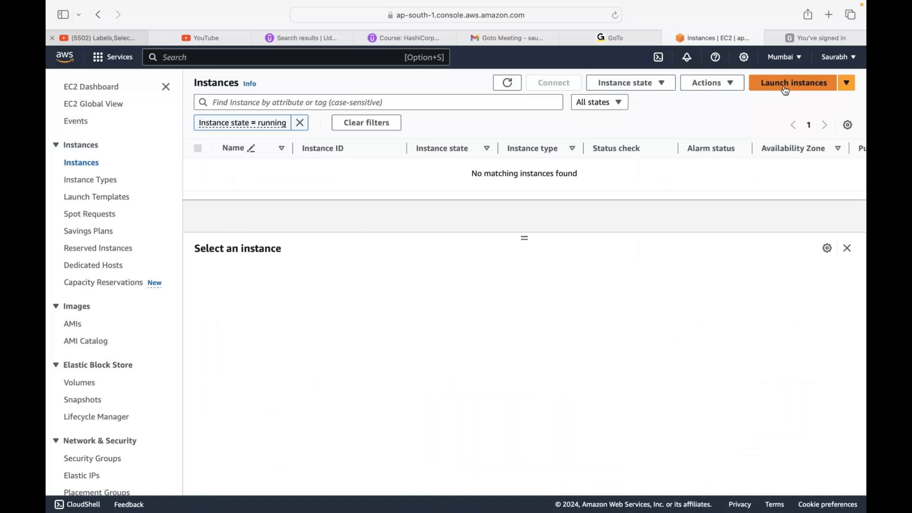
left_click(786, 84)
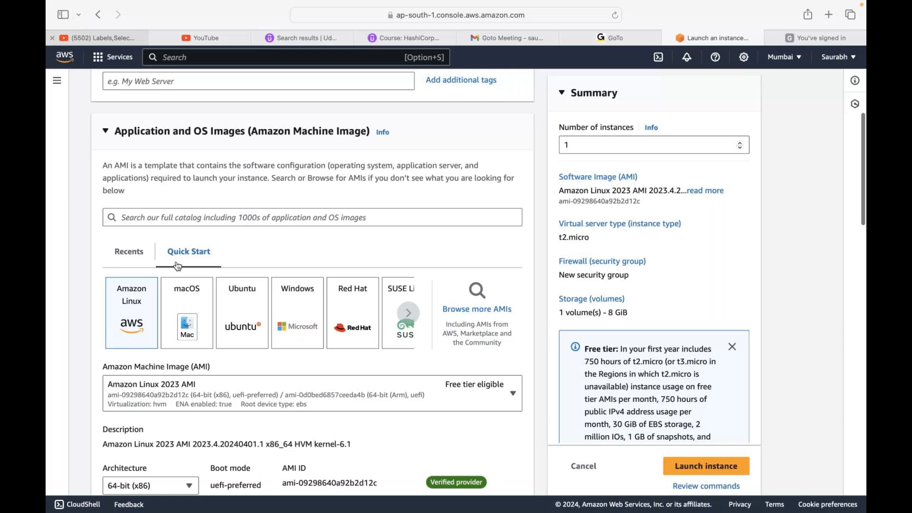
left_click(477, 309)
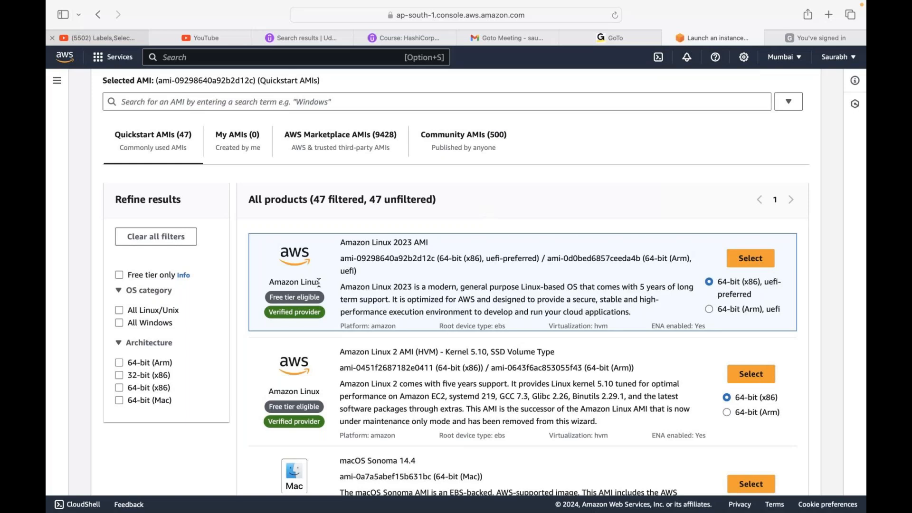
- Examine the Quickstart AMIs, comparing the operating systems, architectures and free tier eligibility offered
scroll(319, 283, "down", 4)
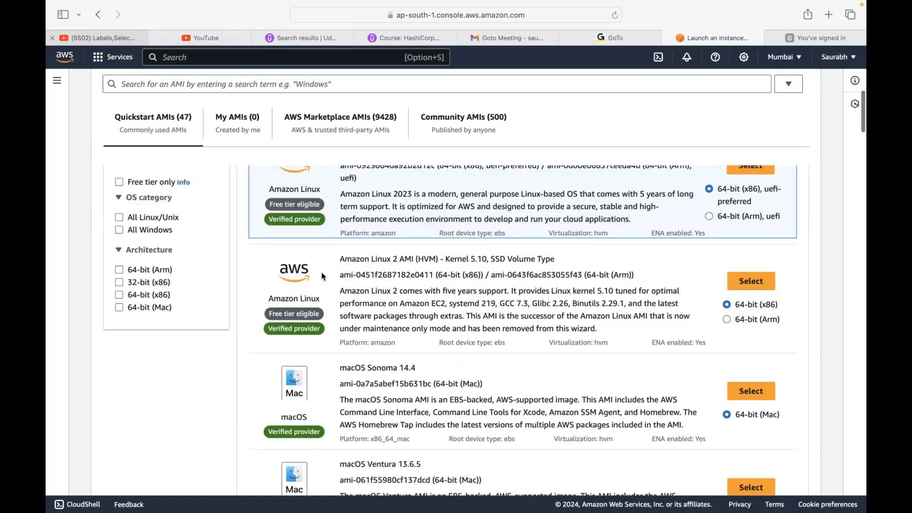
scroll(322, 277, "down", 1)
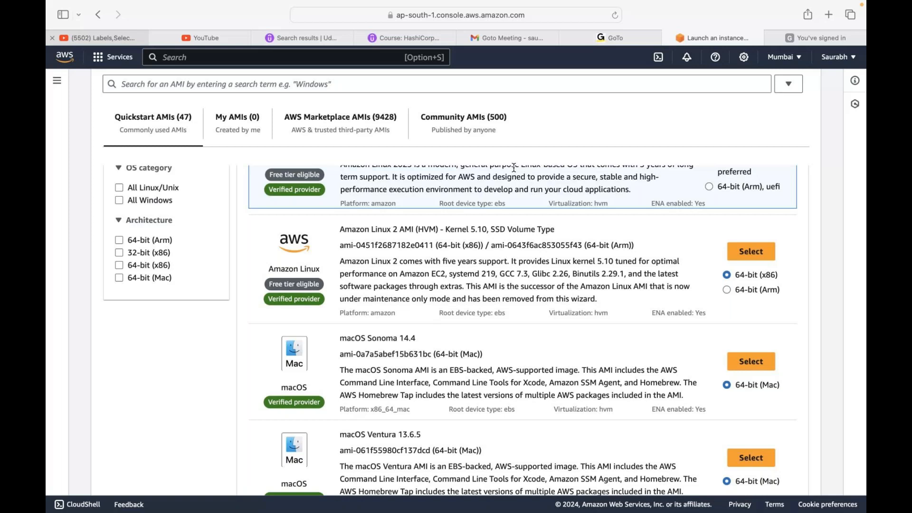
scroll(276, 292, "up", 1)
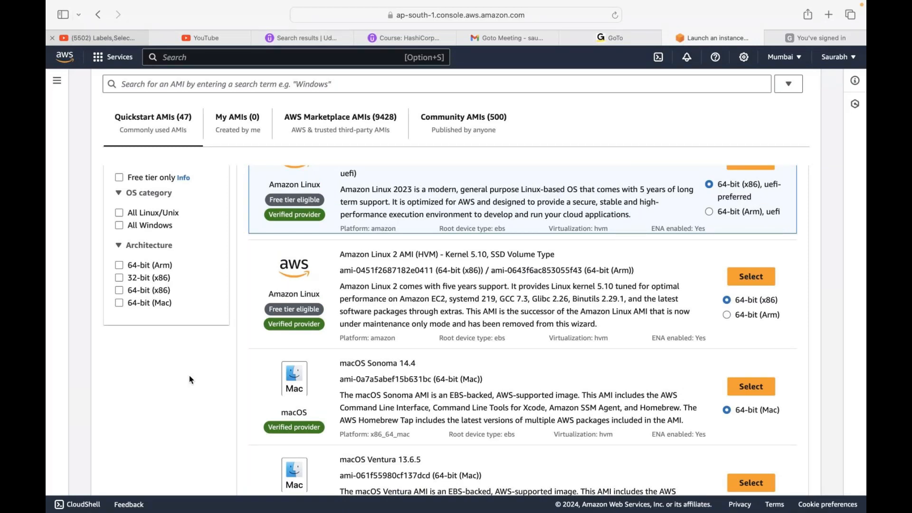
scroll(189, 376, "up", 1)
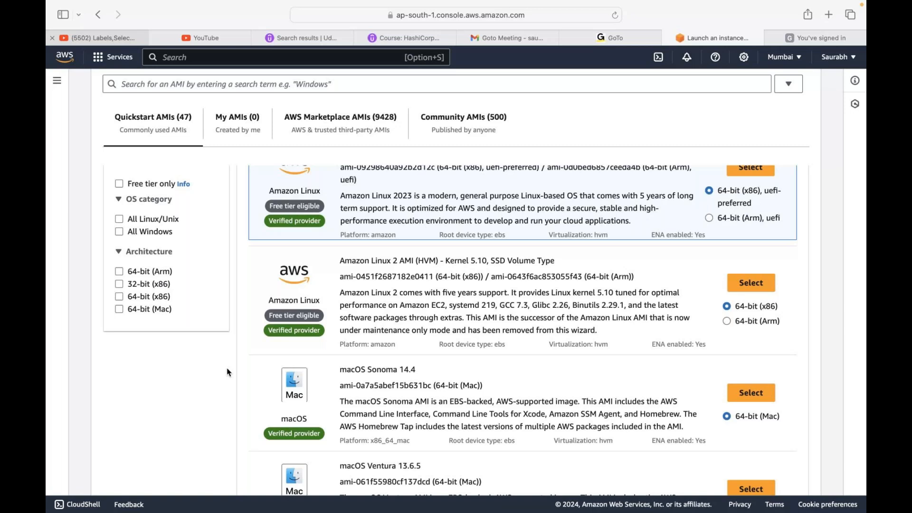
scroll(306, 232, "up", 2)
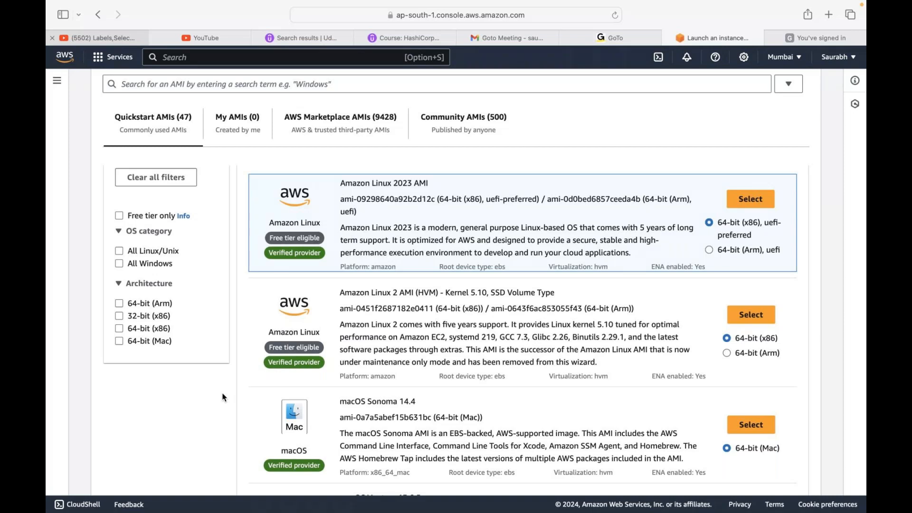
scroll(202, 414, "down", 6)
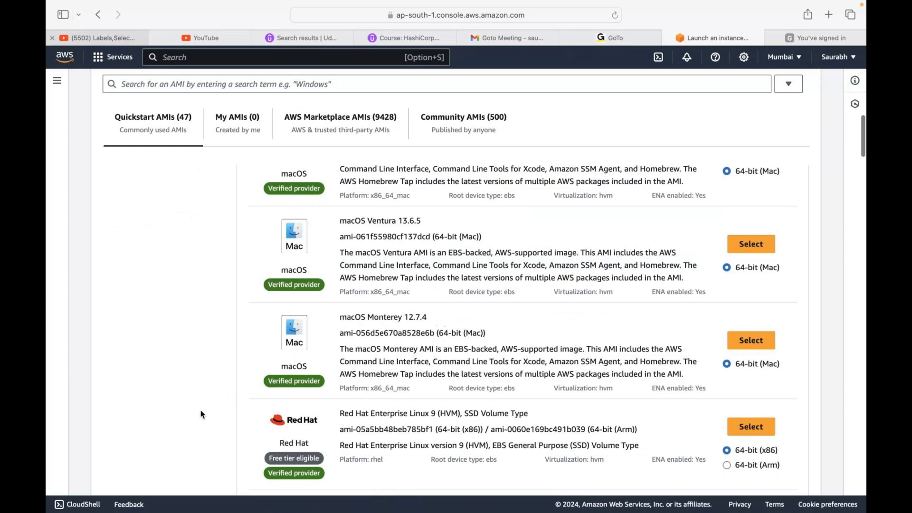
scroll(201, 414, "down", 1)
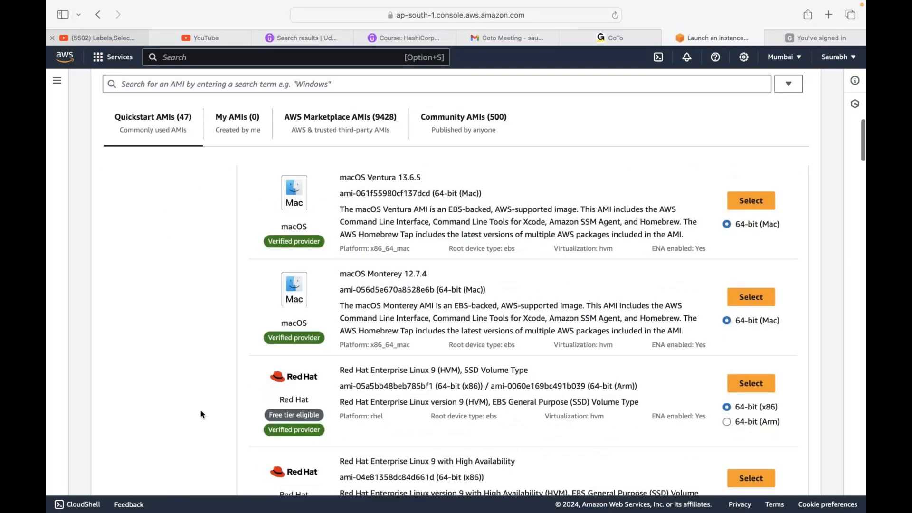
scroll(138, 371, "down", 5)
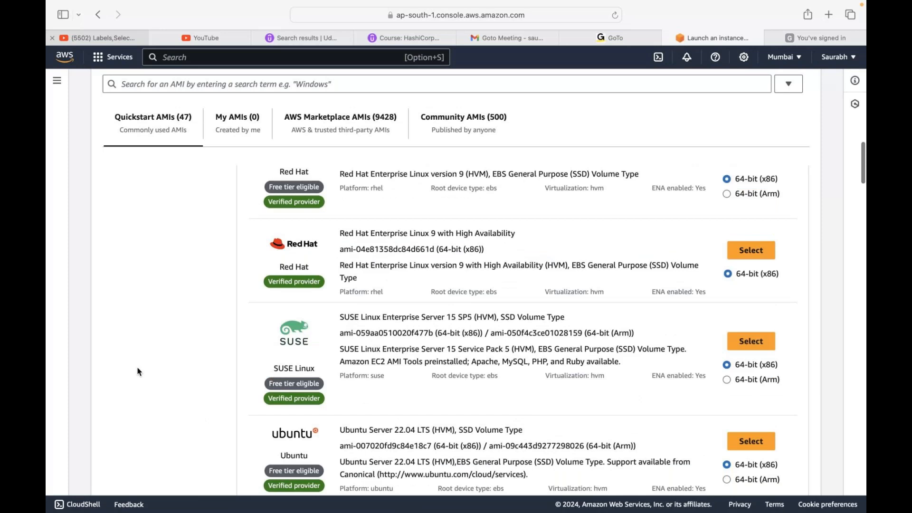
scroll(137, 372, "down", 15)
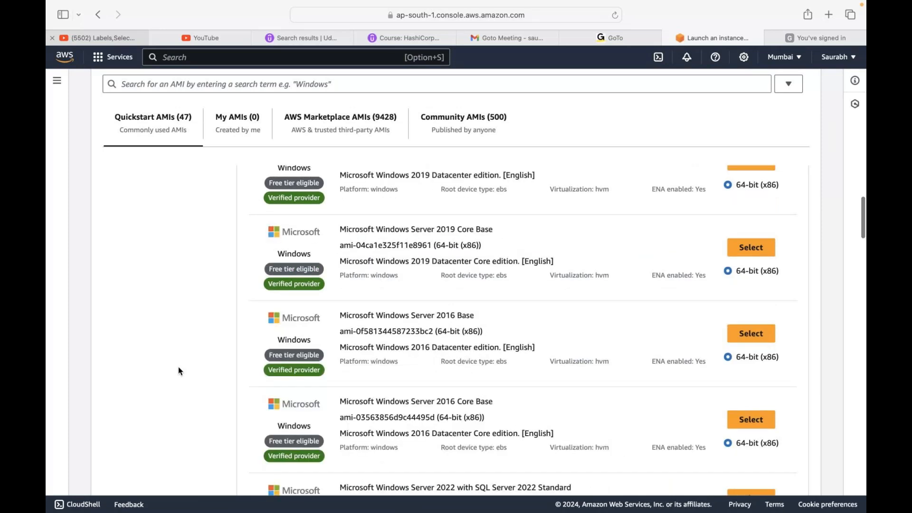
- Examine the Windows, Debian, macOS, Red Hat, SUSE and Ubuntu images in the Quickstart AMI list
scroll(179, 371, "down", 8)
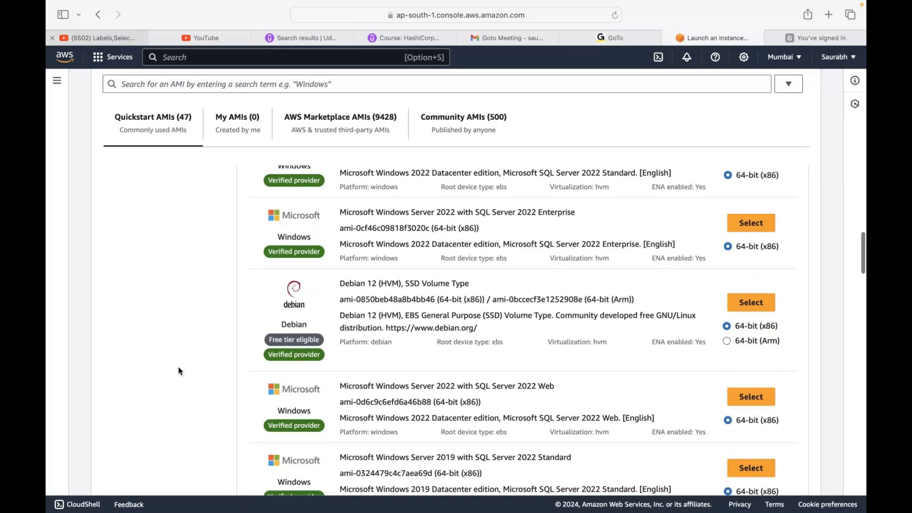
scroll(364, 194, "up", 20)
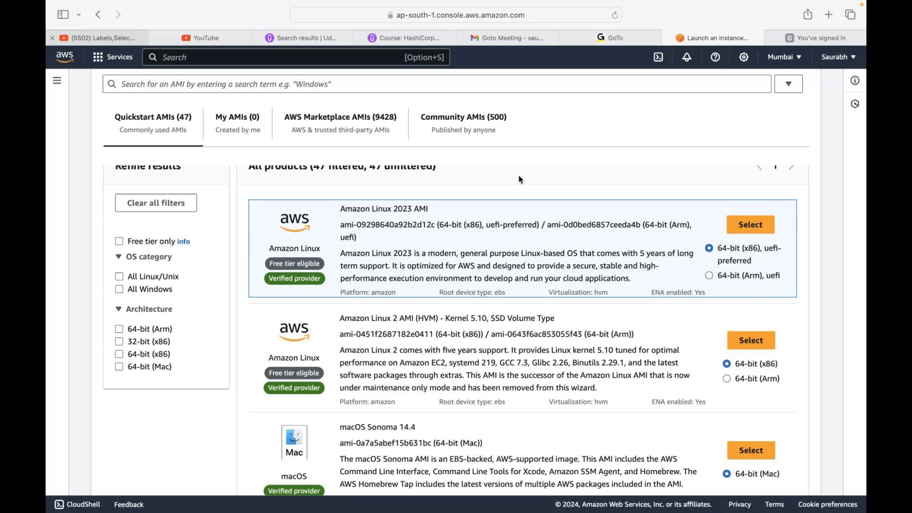
scroll(309, 360, "down", 3)
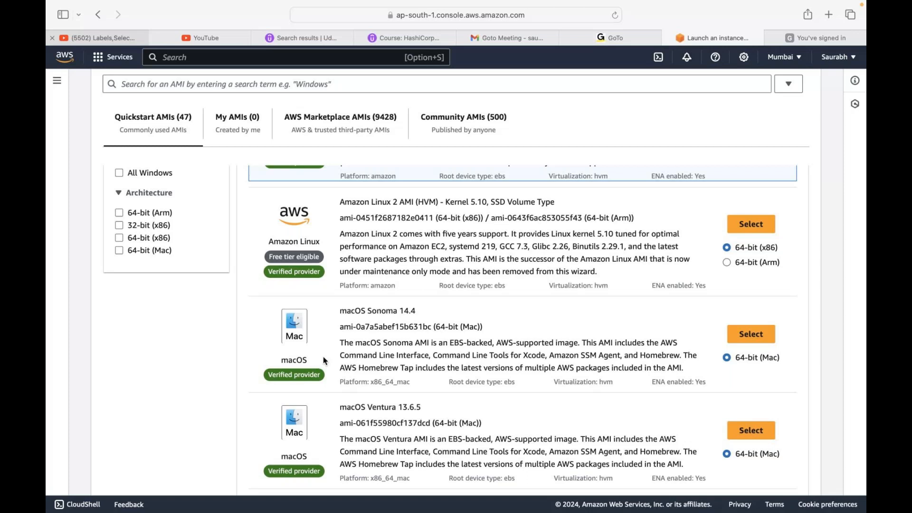
scroll(275, 278, "up", 2)
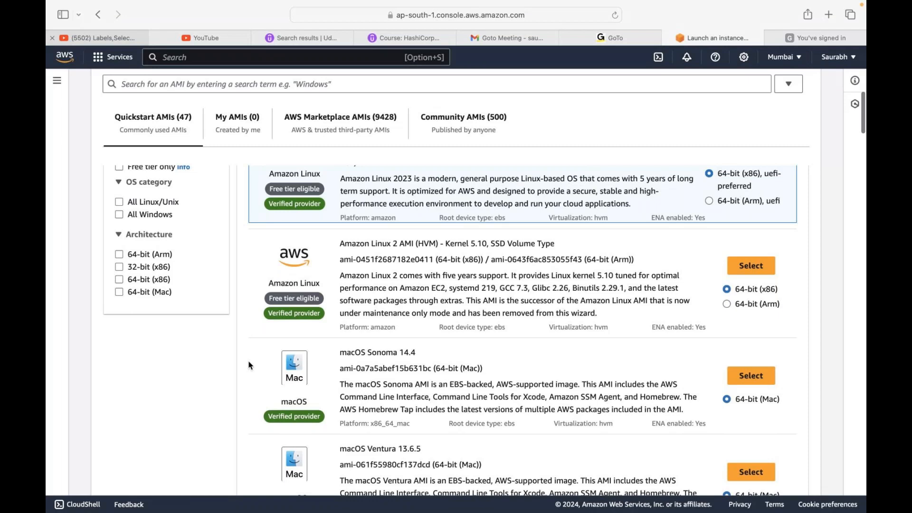
scroll(256, 354, "down", 20)
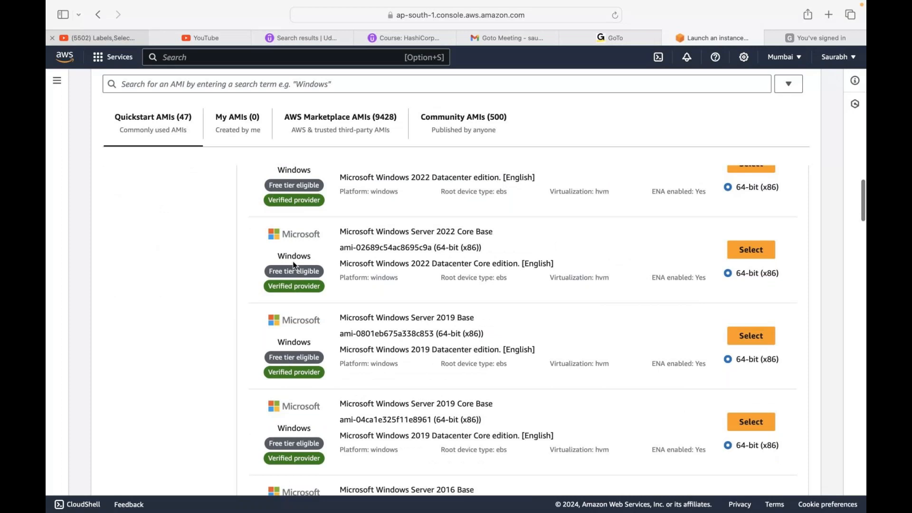
scroll(186, 295, "up", 5)
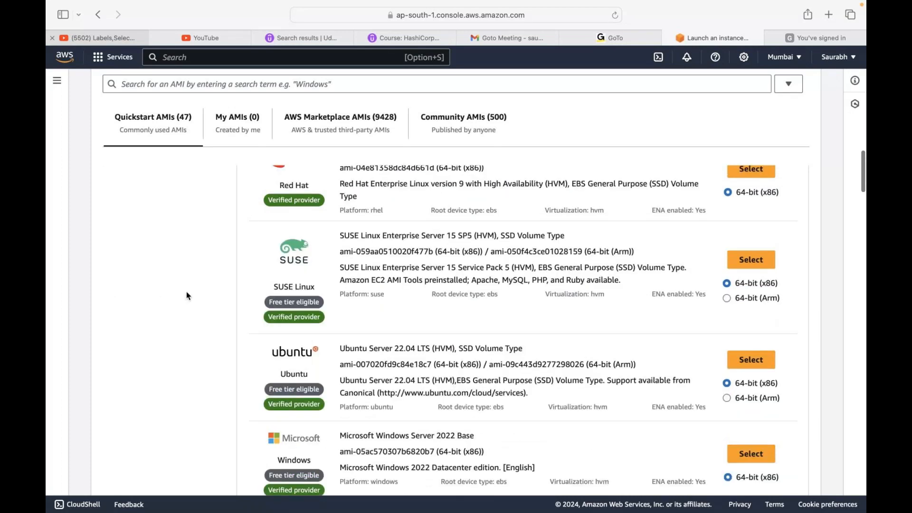
scroll(186, 296, "up", 3)
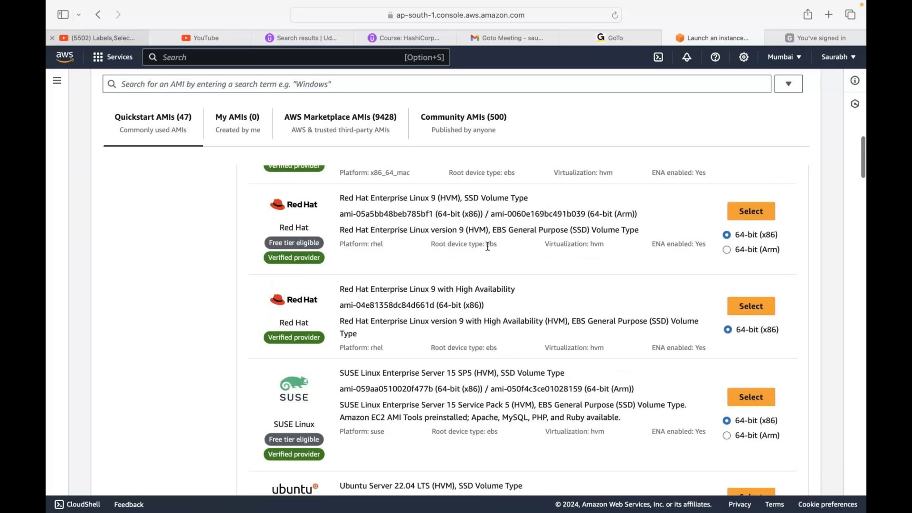
scroll(487, 246, "down", 1)
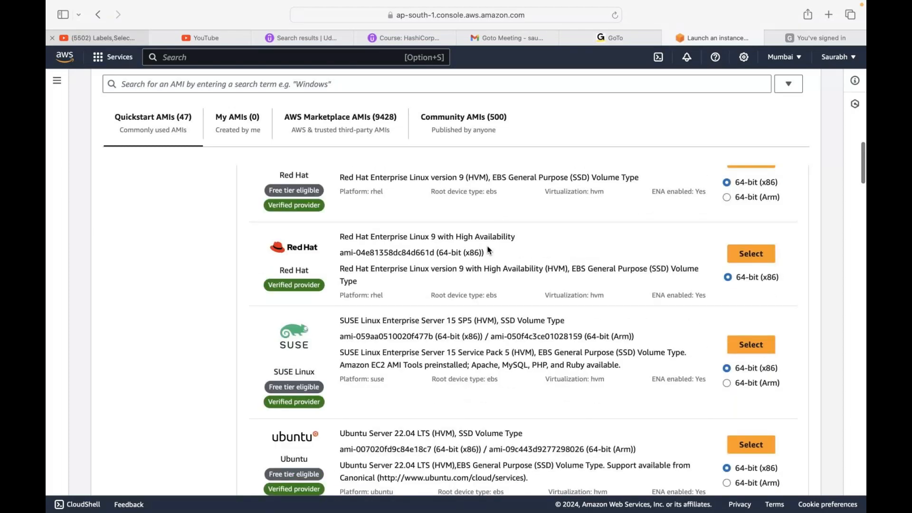
scroll(488, 250, "down", 1)
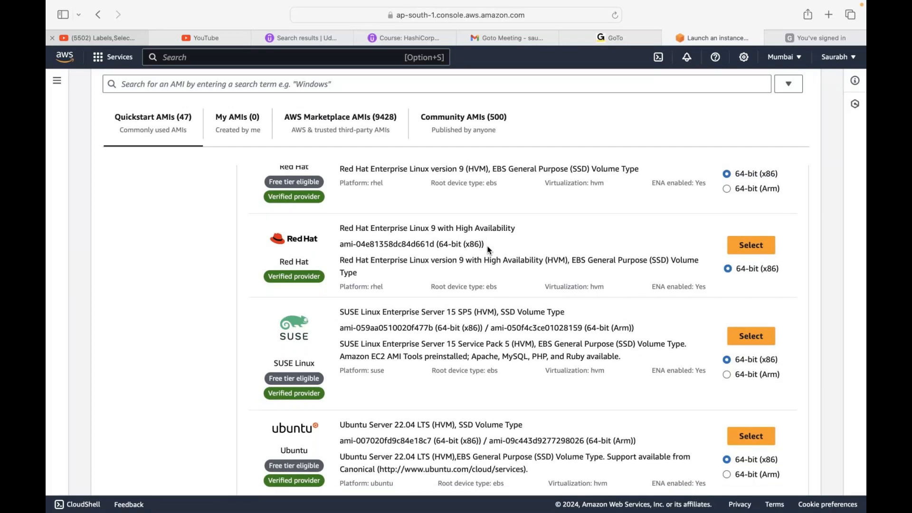
scroll(488, 249, "down", 2)
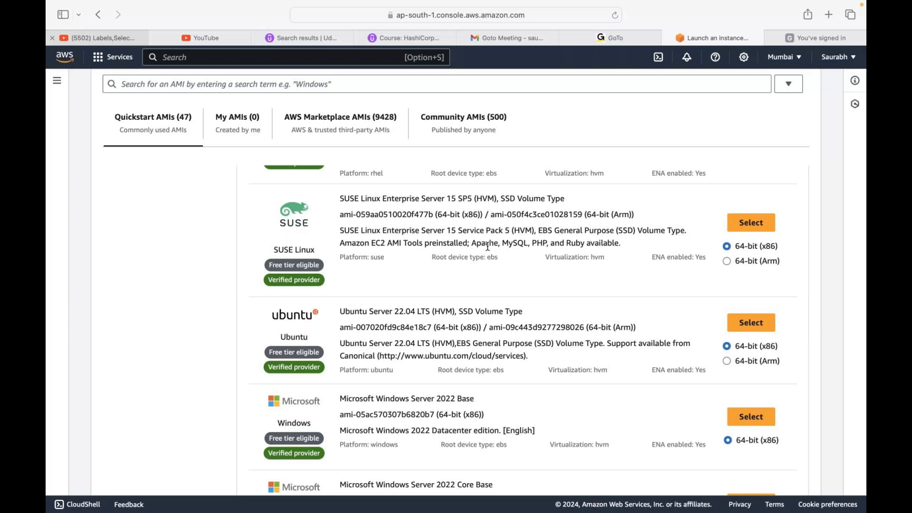
scroll(487, 247, "up", 15)
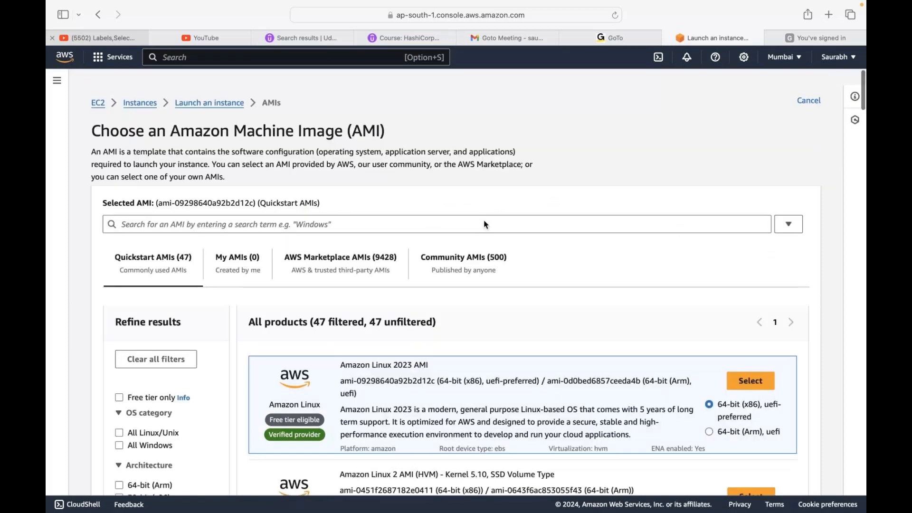
scroll(484, 225, "down", 1)
key("XF86AudioLowerVolume")
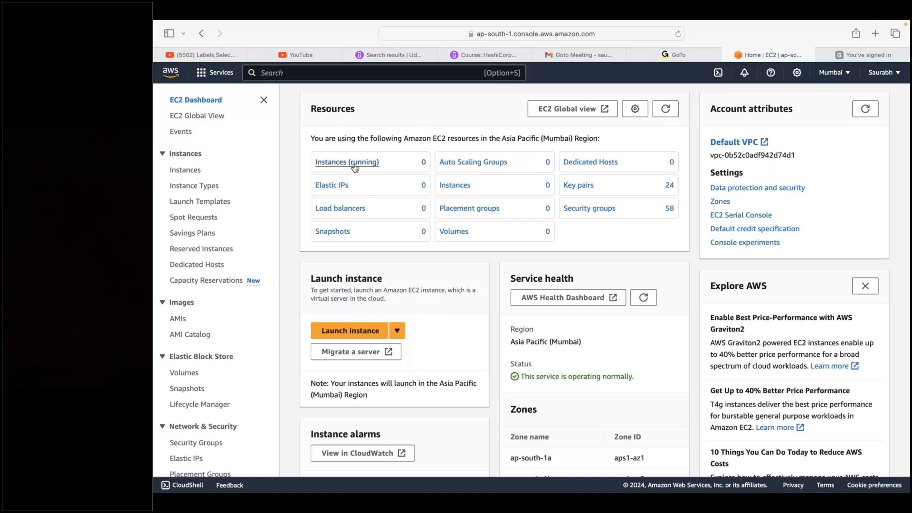
- Start a new instance launch from the running instances list and name the instance myfirstserver
left_click(354, 163)
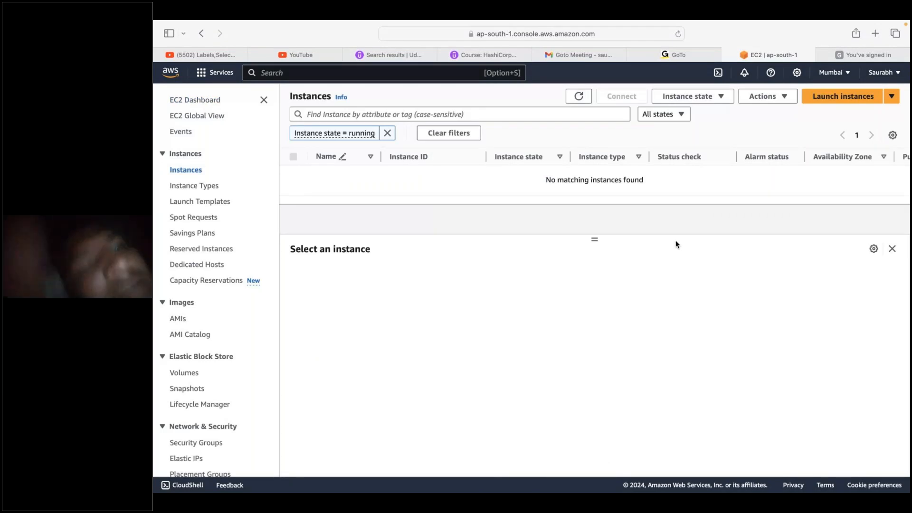
left_click(843, 97)
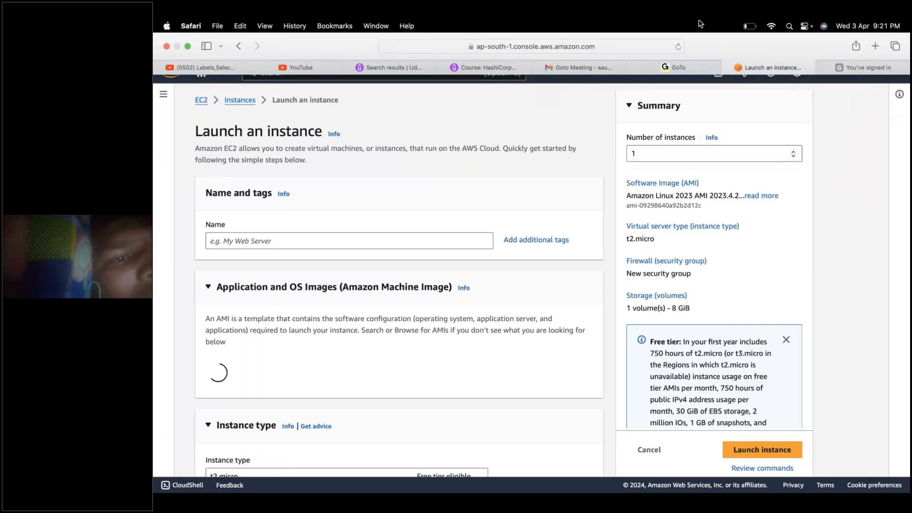
left_click(305, 241)
type("my")
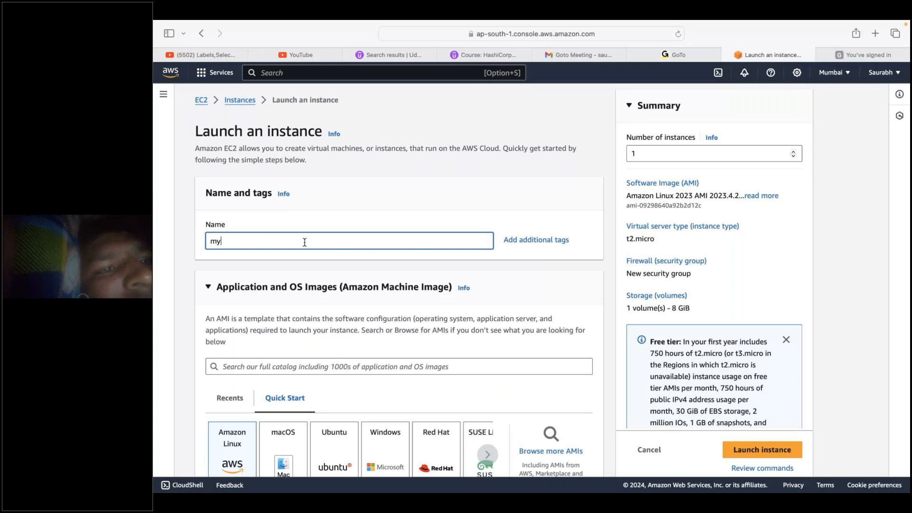
type("firstserver")
- Choose the Windows Quick Start image, Microsoft Windows Server 2022 Base, for the instance
scroll(304, 242, "down", 3)
scroll(332, 235, "down", 2)
left_click(387, 218)
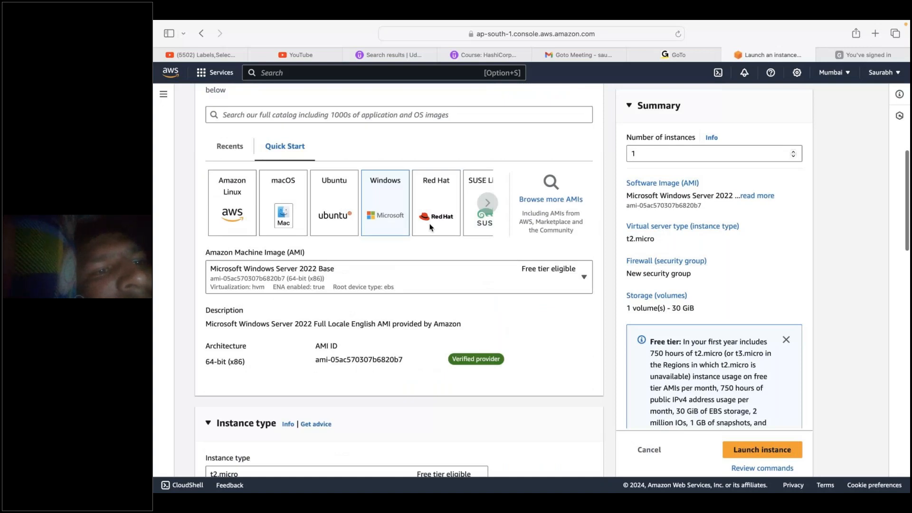
scroll(430, 227, "up", 4)
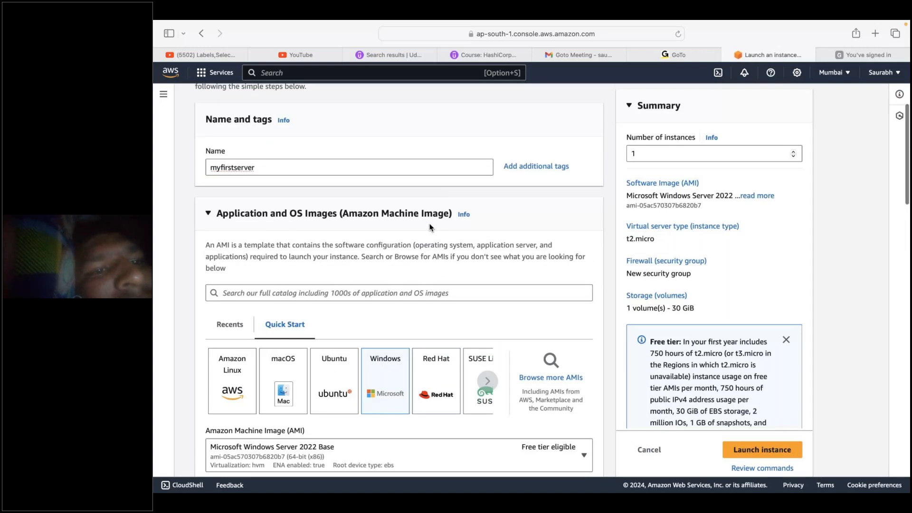
- Create an RSA key pair named keyaws in .pem format for logging in to the instance
scroll(431, 227, "down", 9)
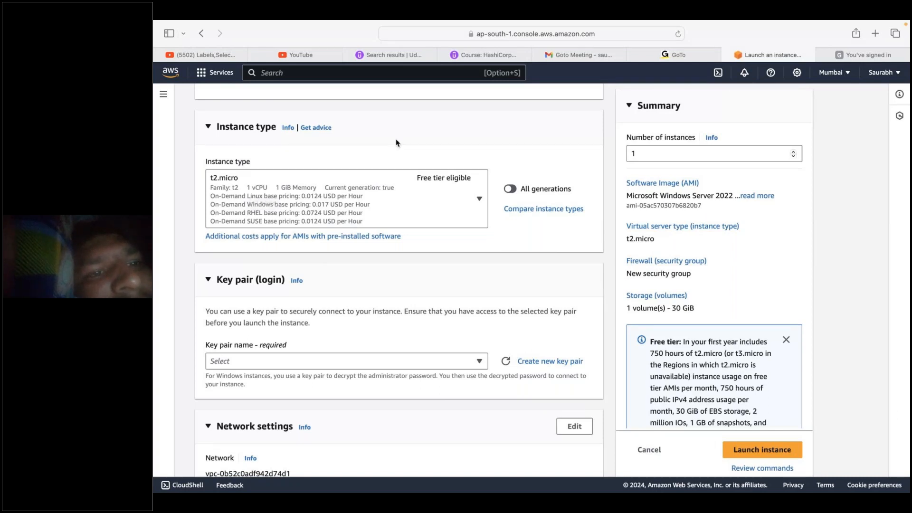
scroll(395, 139, "down", 2)
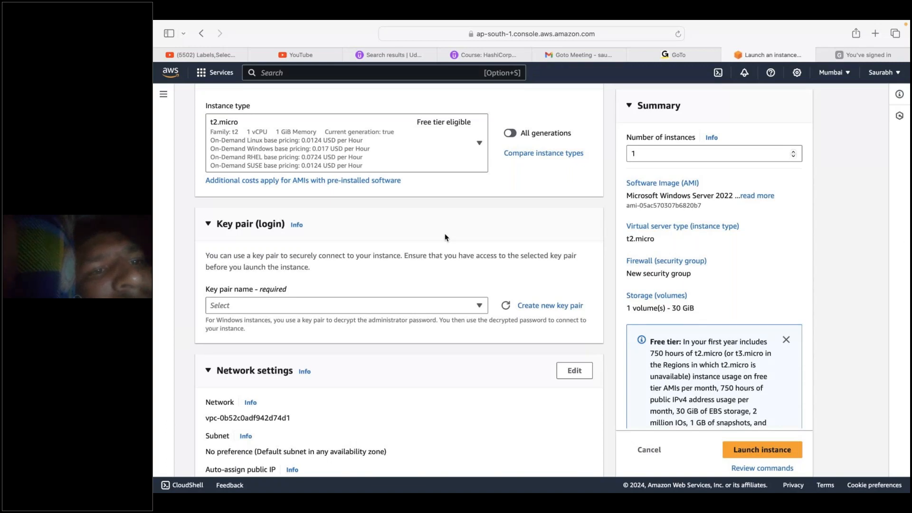
scroll(444, 234, "down", 1)
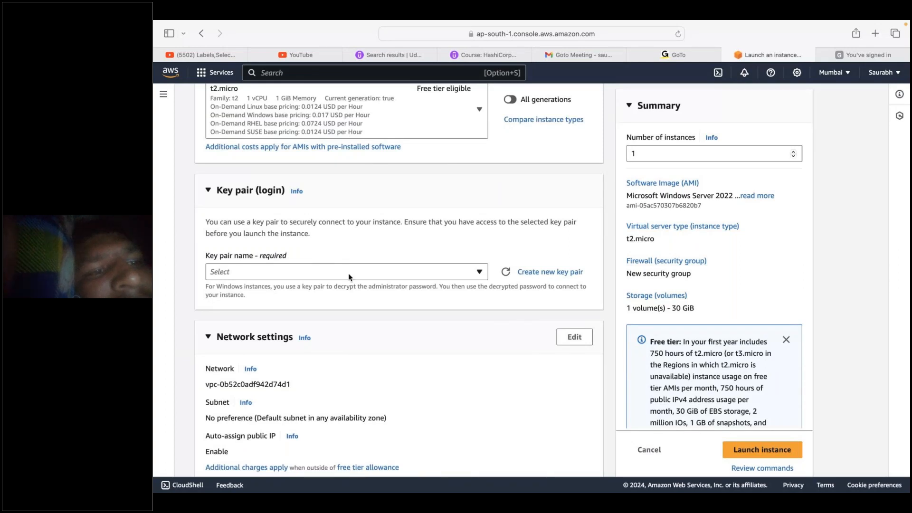
left_click(541, 273)
type("k")
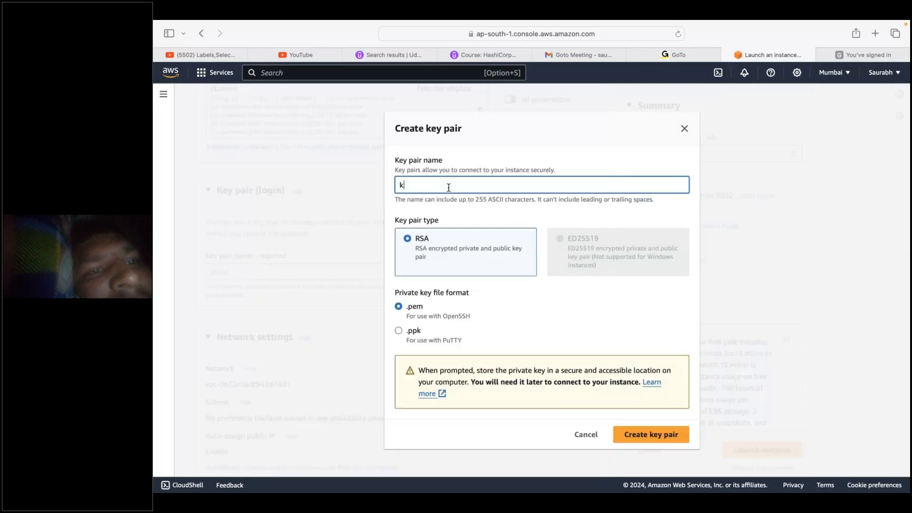
type("ey")
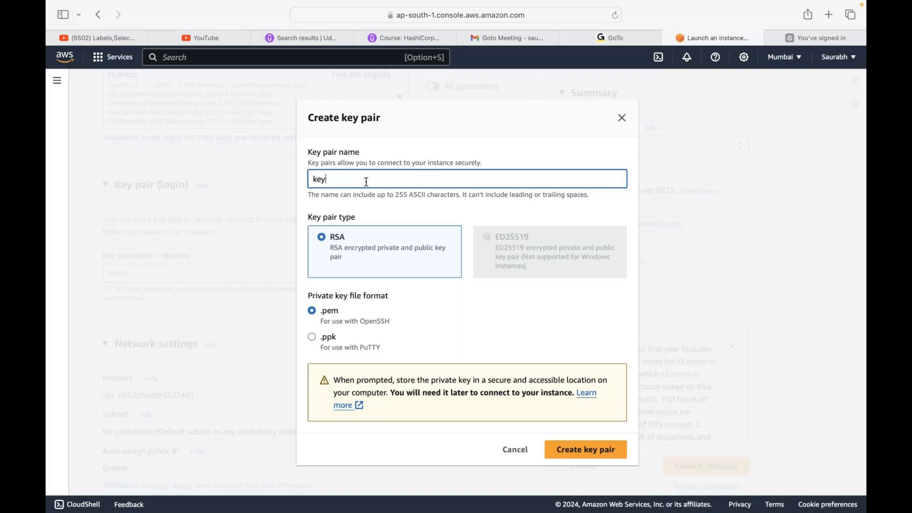
type("s")
left_click(368, 187)
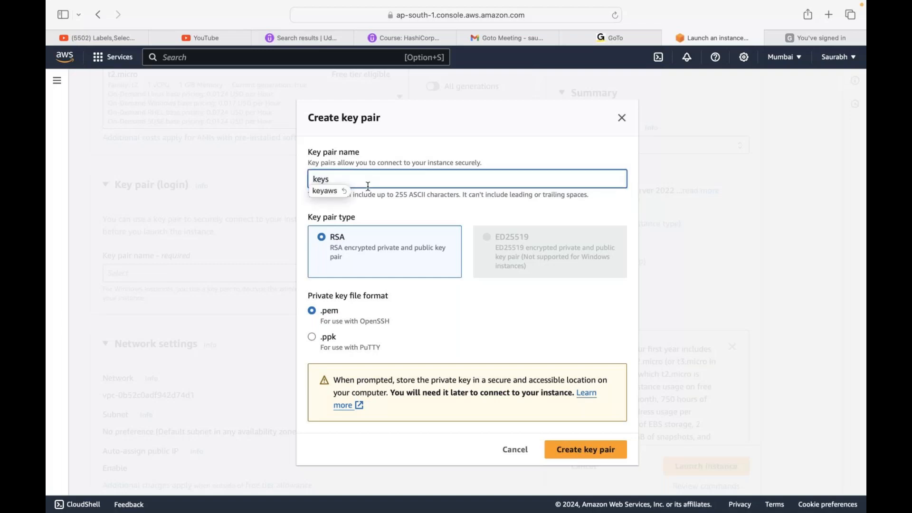
left_click(329, 191)
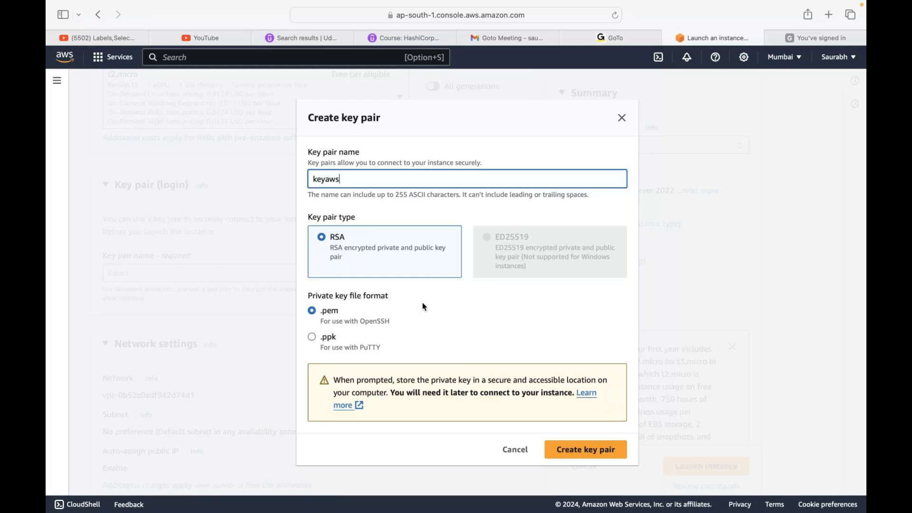
left_click(592, 459)
- Launch the instance with the default network and security group settings and refresh the instances list
scroll(314, 385, "down", 2)
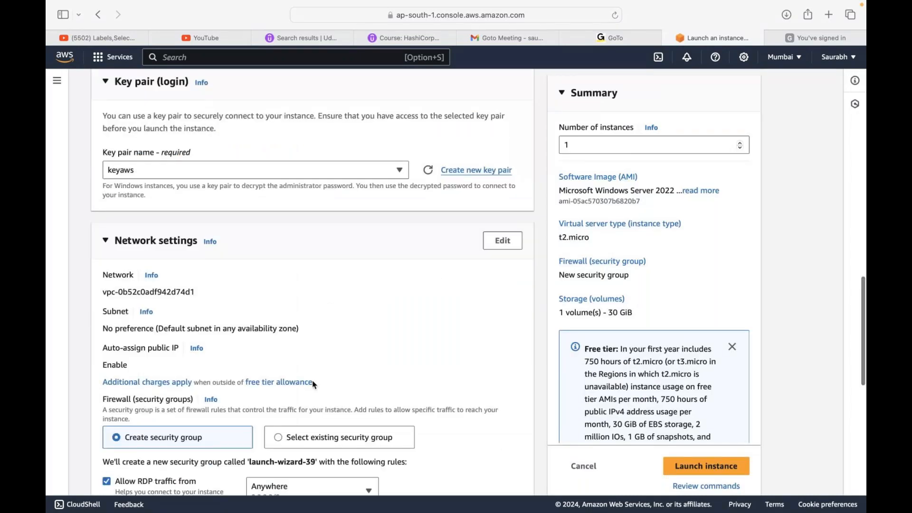
scroll(314, 384, "down", 1)
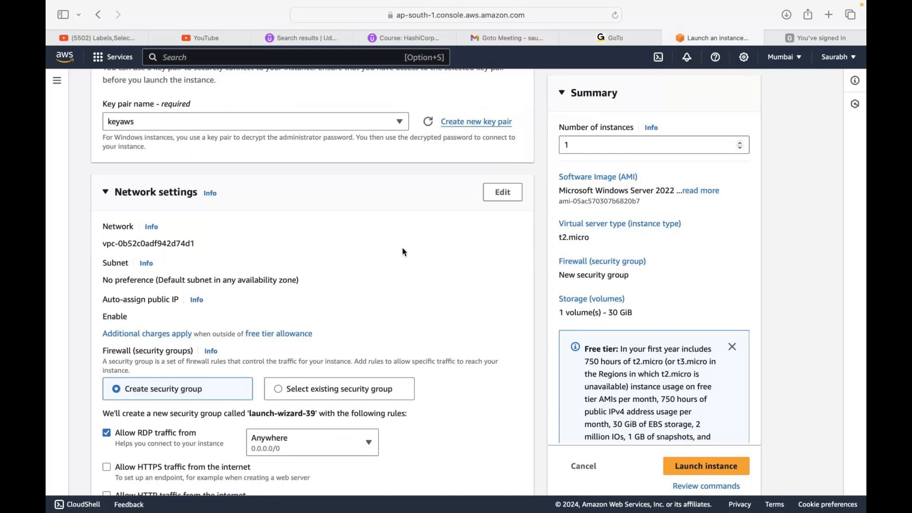
scroll(405, 252, "down", 5)
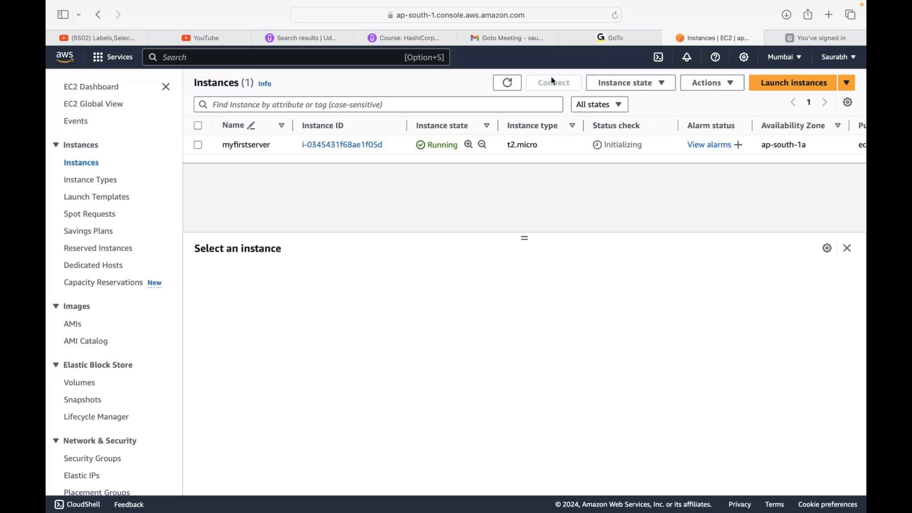
left_click(512, 86)
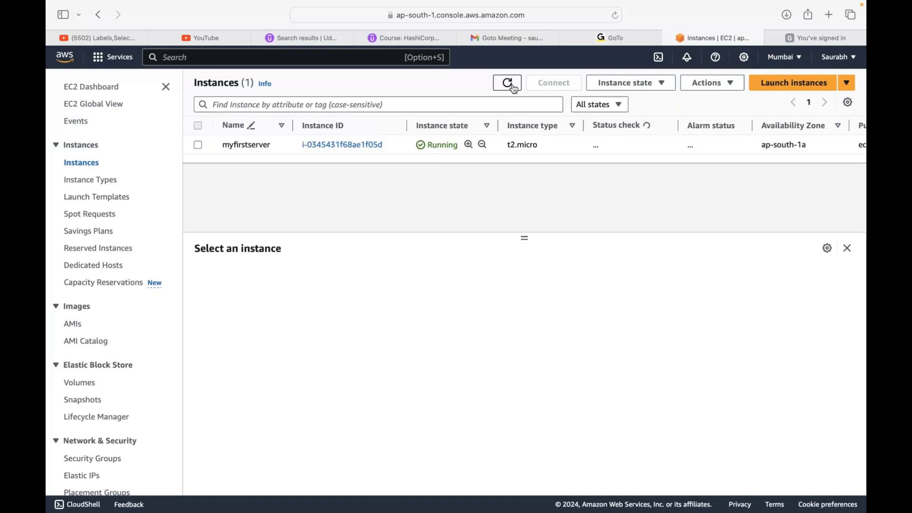
- Check the US East (N. Virginia) region, return to Mumbai and review the list of available regions
left_click(784, 58)
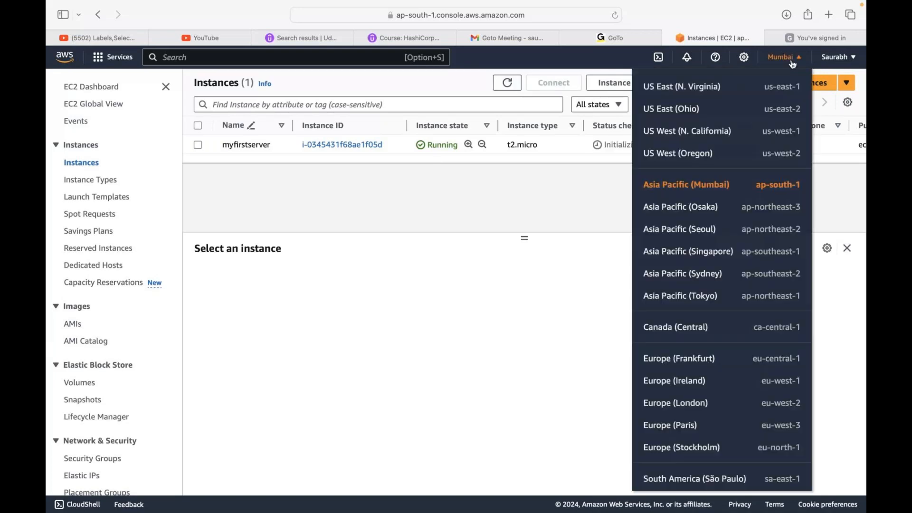
left_click(682, 90)
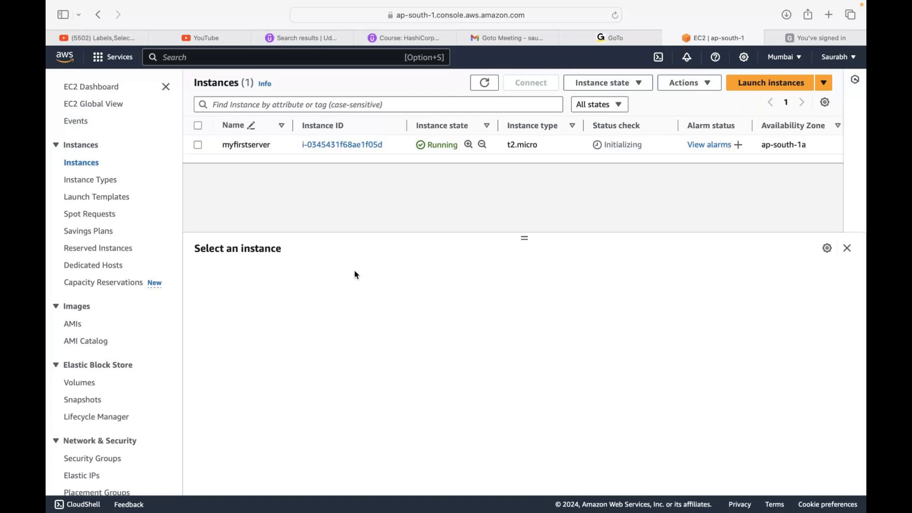
mouse_move(612, 4)
left_click(798, 67)
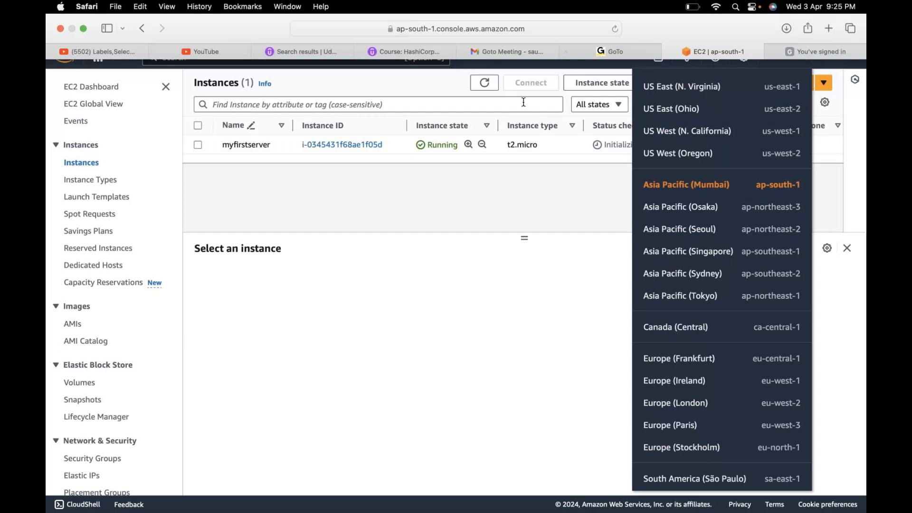
left_click(382, 284)
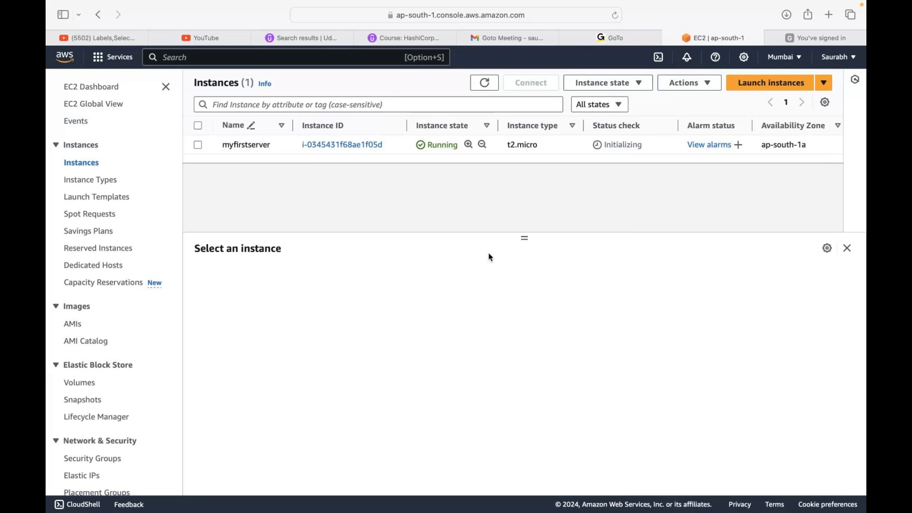
- Terminate the myfirstserver instance
left_click(589, 145)
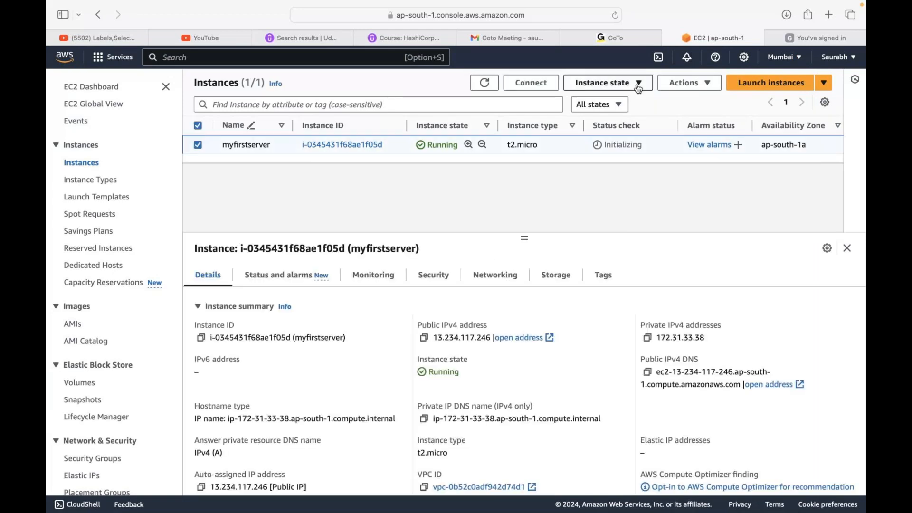
left_click(638, 86)
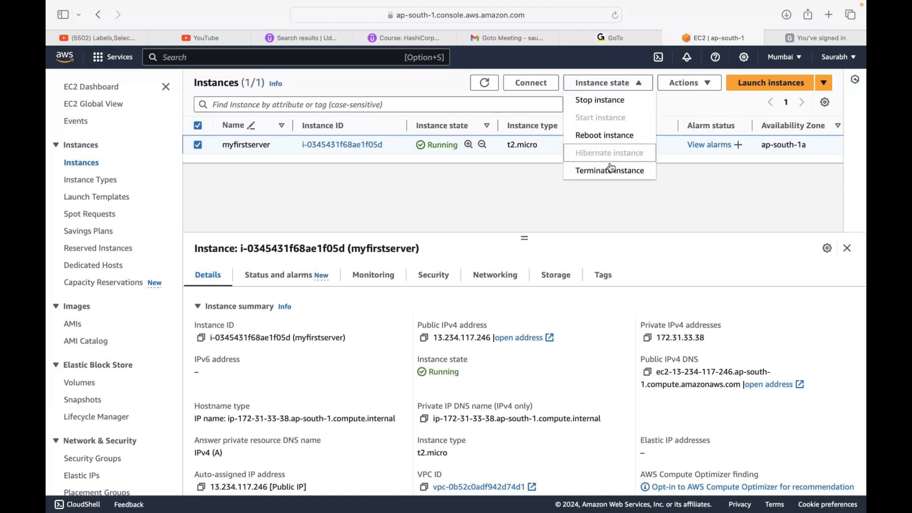
left_click(611, 169)
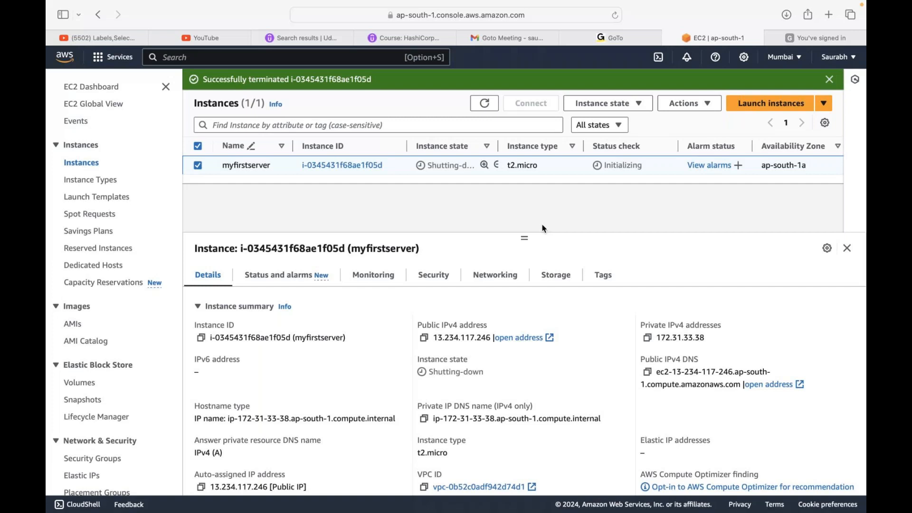
- Refresh the instances list, and open the EC2 instance types list to review the vCPUs, architecture, memory and storage offered
left_click(484, 103)
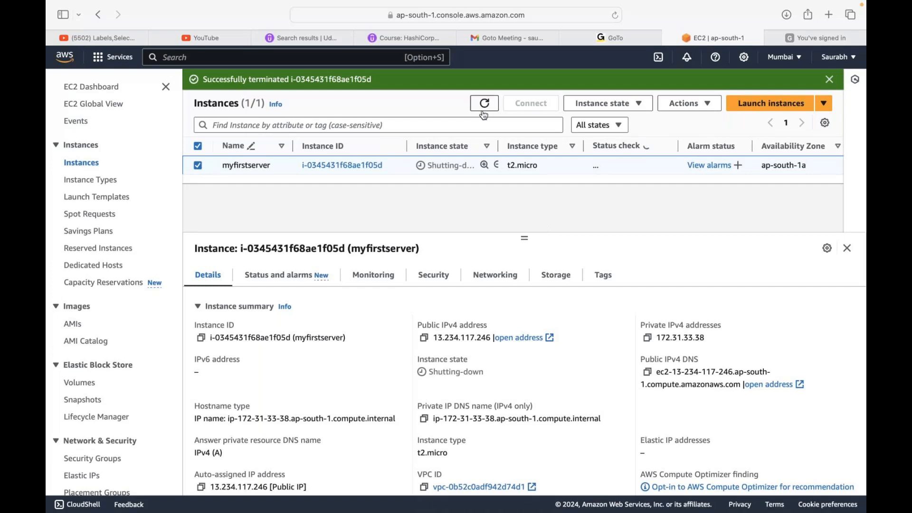
left_click(86, 184)
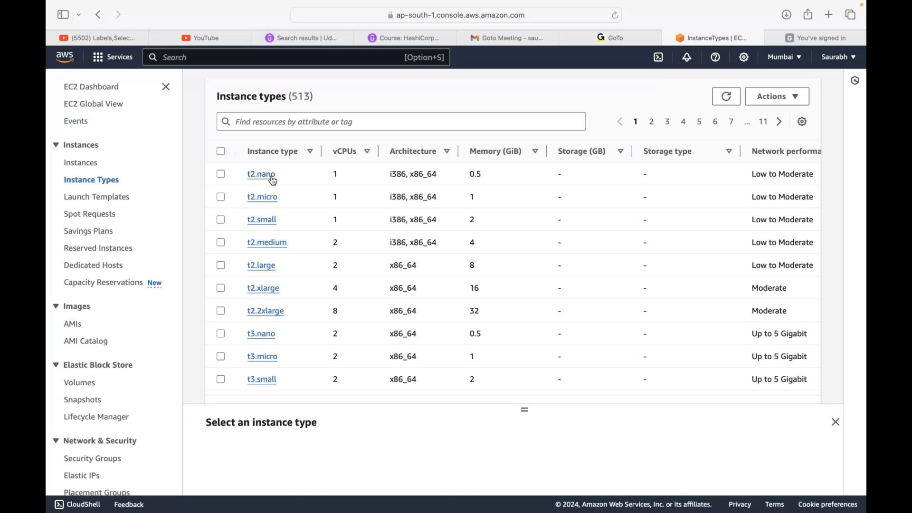
scroll(382, 316, "down", 15)
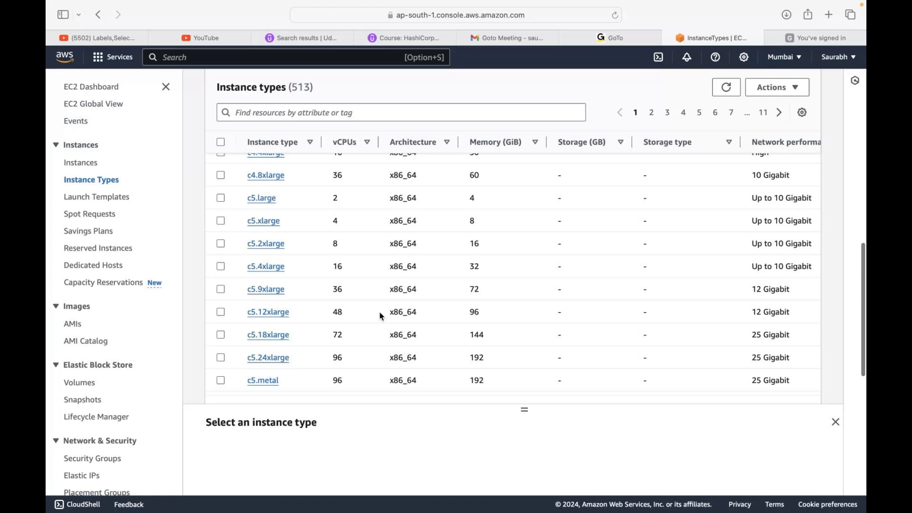
scroll(381, 316, "up", 10)
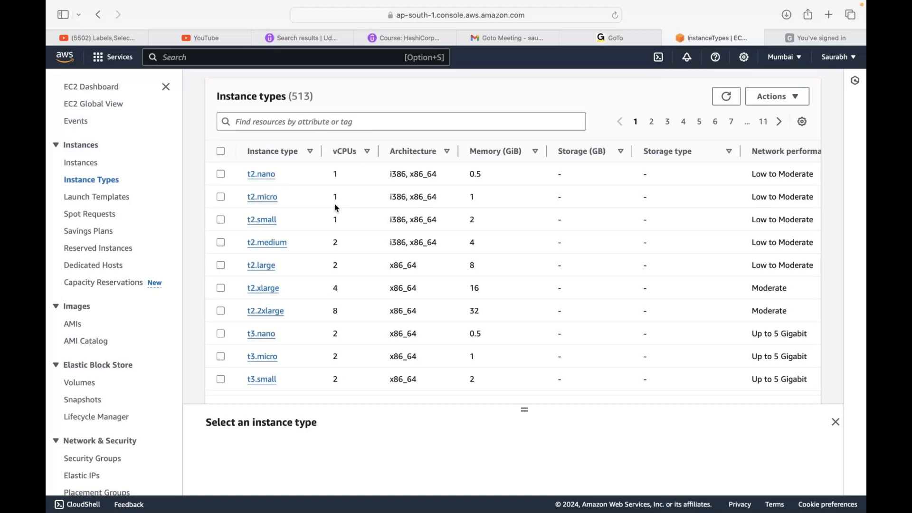
scroll(336, 208, "down", 10)
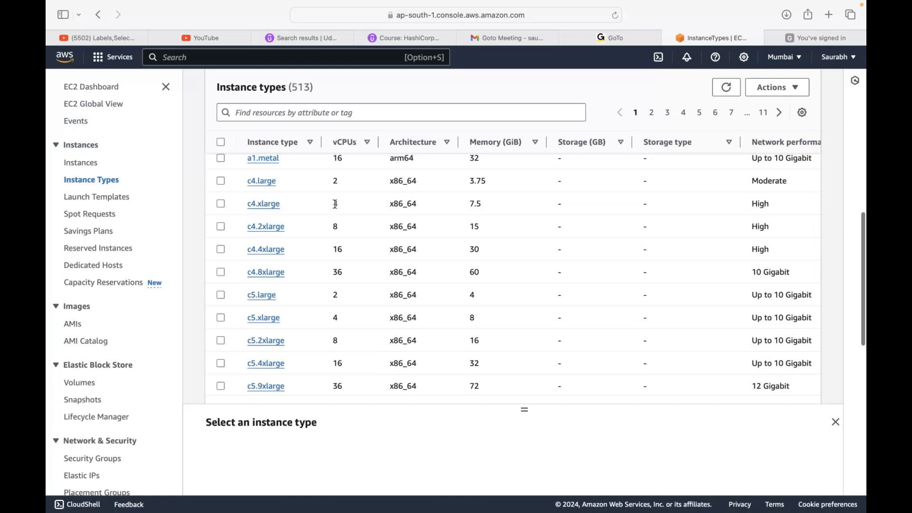
scroll(335, 204, "down", 10)
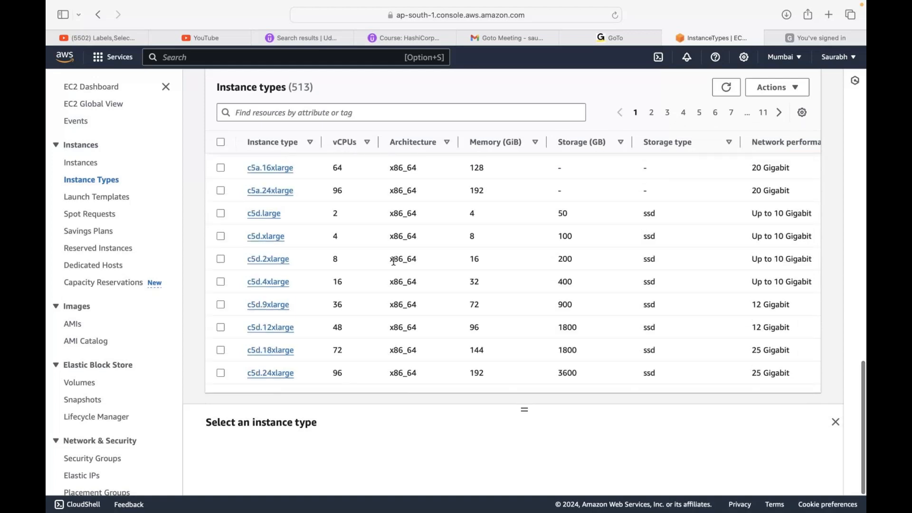
scroll(394, 261, "up", 20)
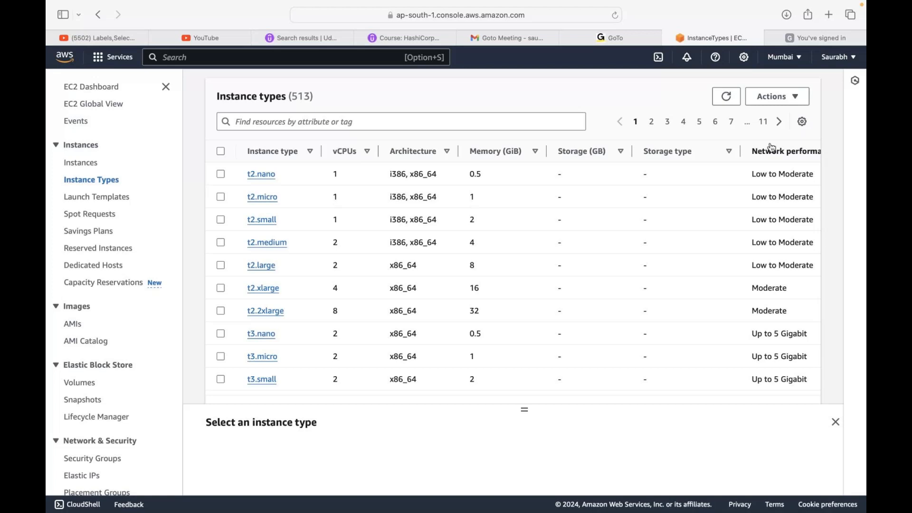
- Compare the instance types' network performance and On-Demand Linux and Windows pricing, and review the t3, a1 and c4 families
scroll(553, 347, "right", 3)
scroll(553, 348, "right", 5)
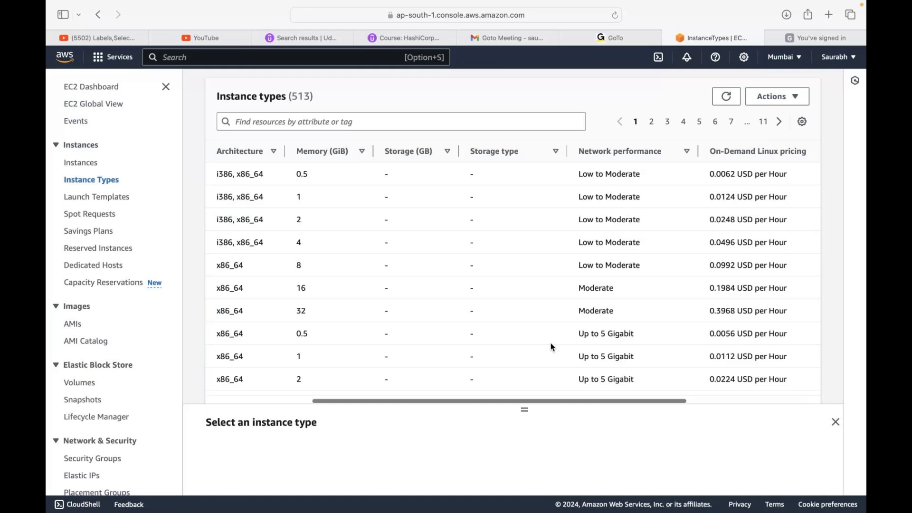
left_click(551, 344)
scroll(724, 260, "right", 5)
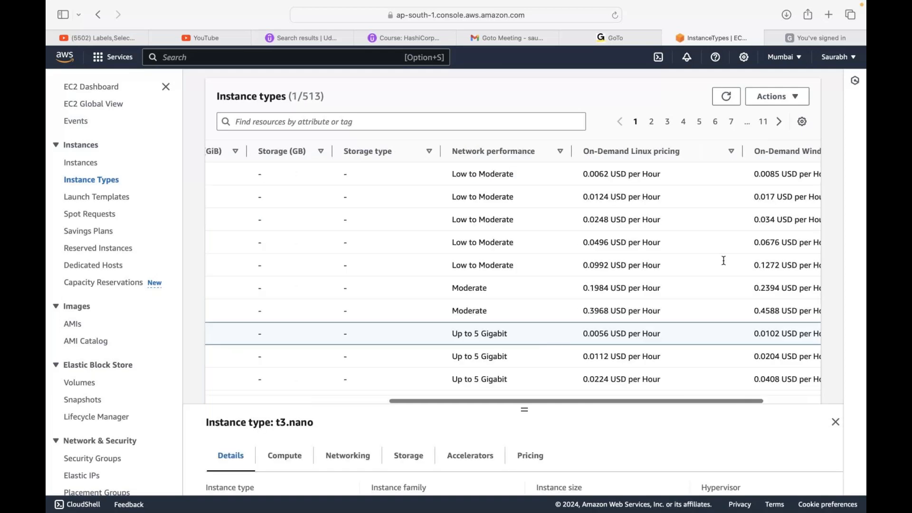
scroll(724, 260, "right", 3)
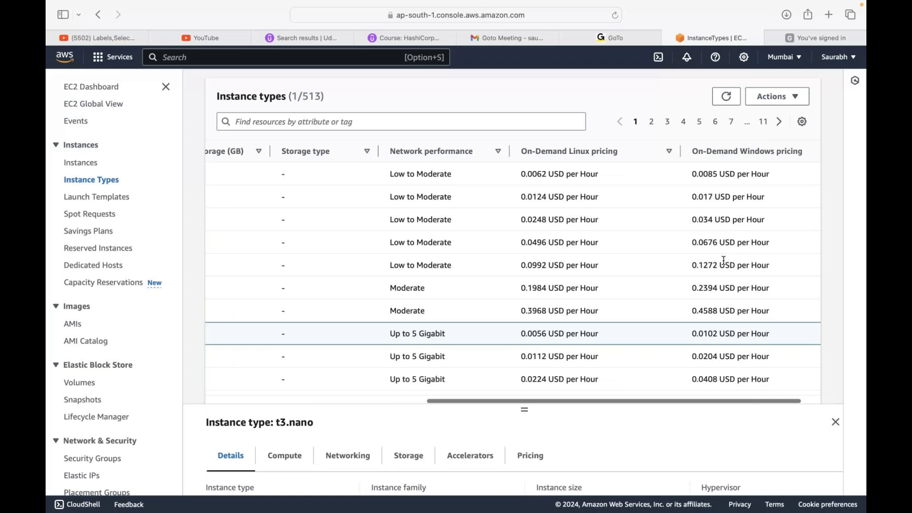
scroll(724, 260, "left", 10)
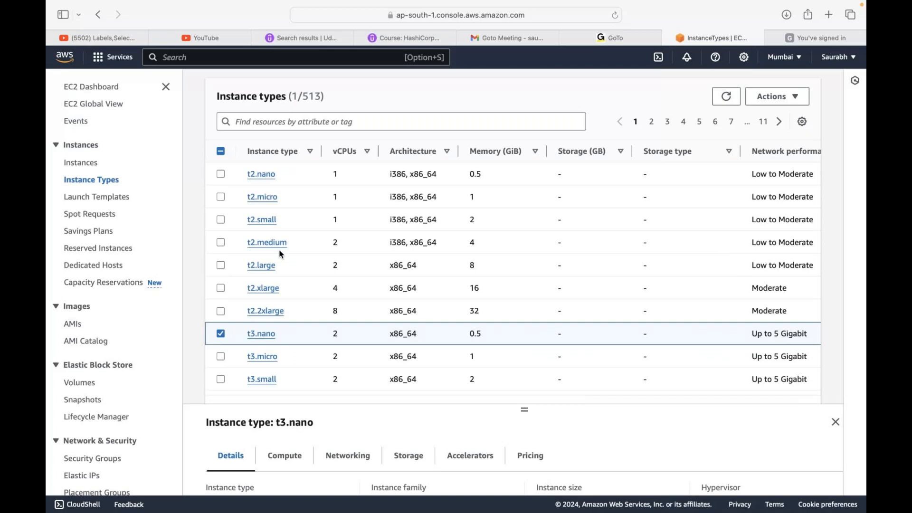
left_click(221, 334)
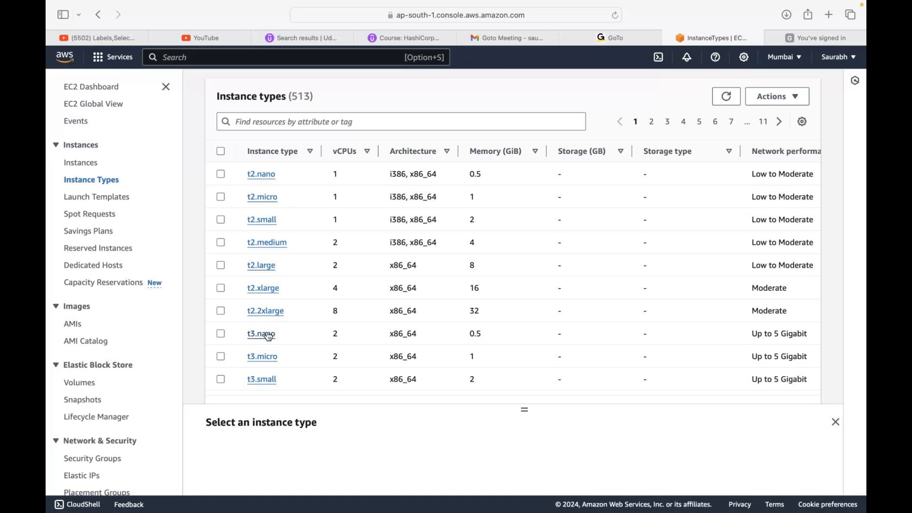
scroll(683, 185, "down", 5)
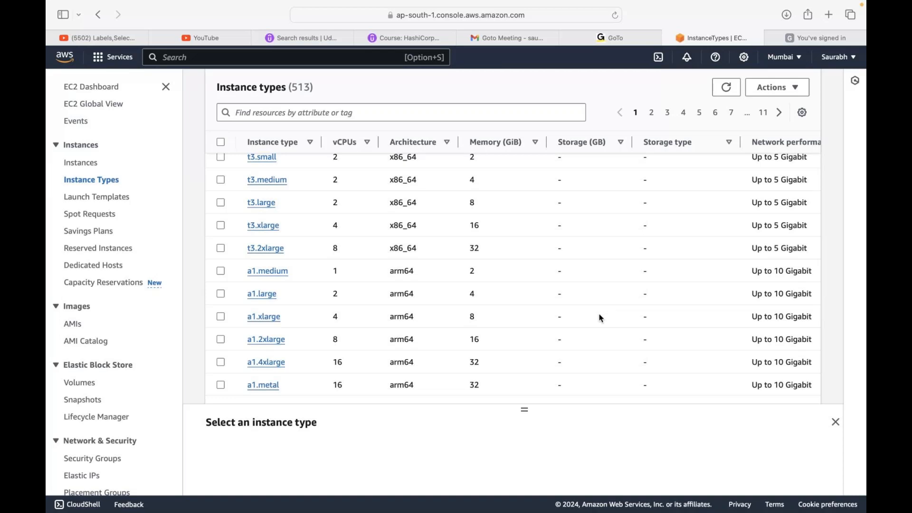
scroll(601, 319, "down", 1)
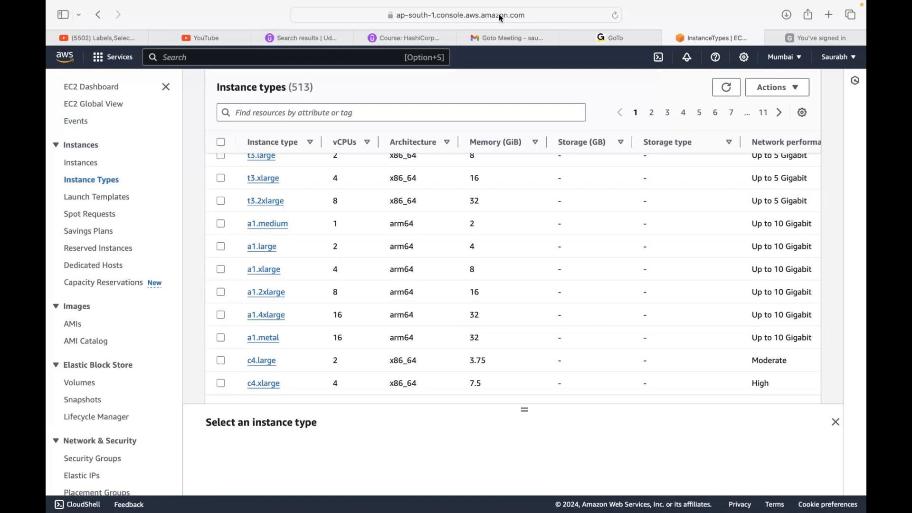
- Switch to the minimized AWS course slides document and go to the Elastic Compute Cloud (EC2) page listing the instance types
mouse_move(482, 4)
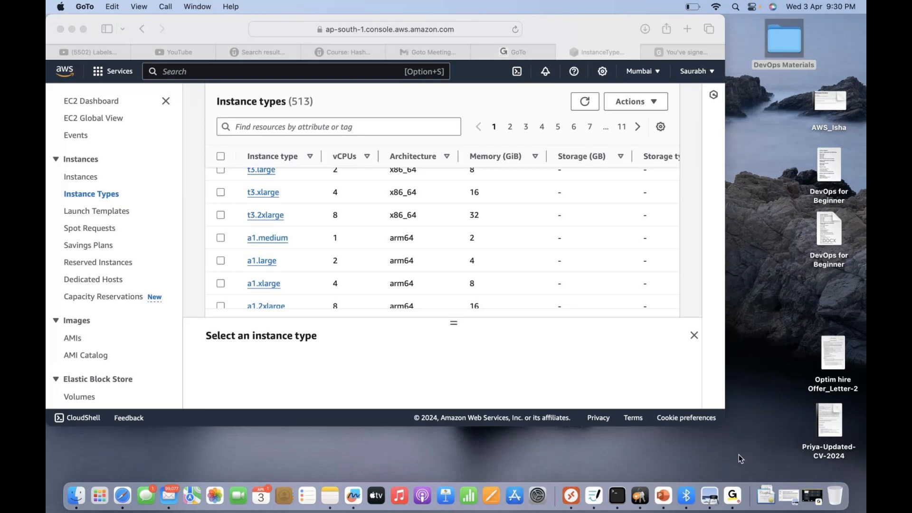
left_click(789, 496)
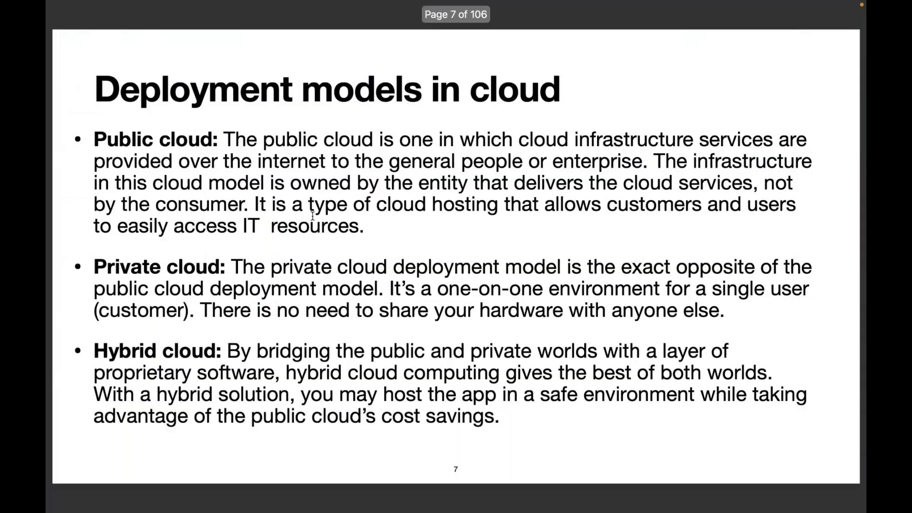
scroll(430, 193, "down", 5)
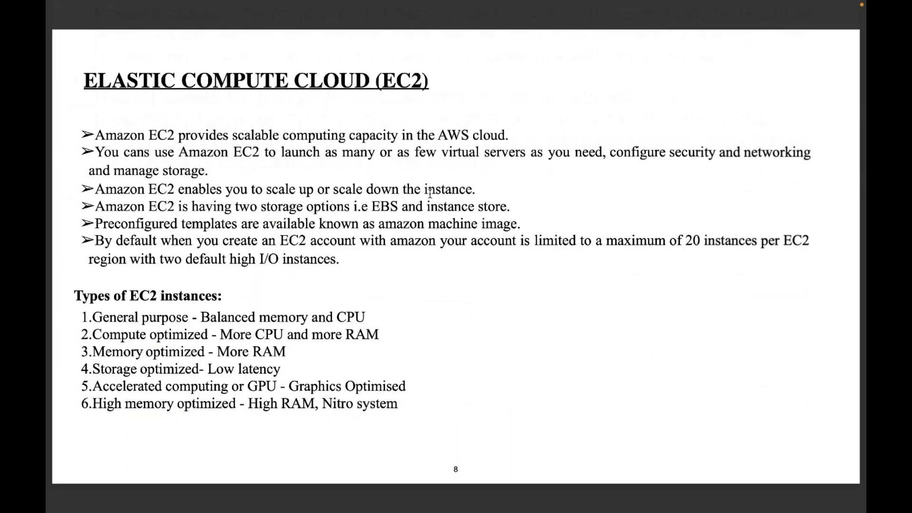
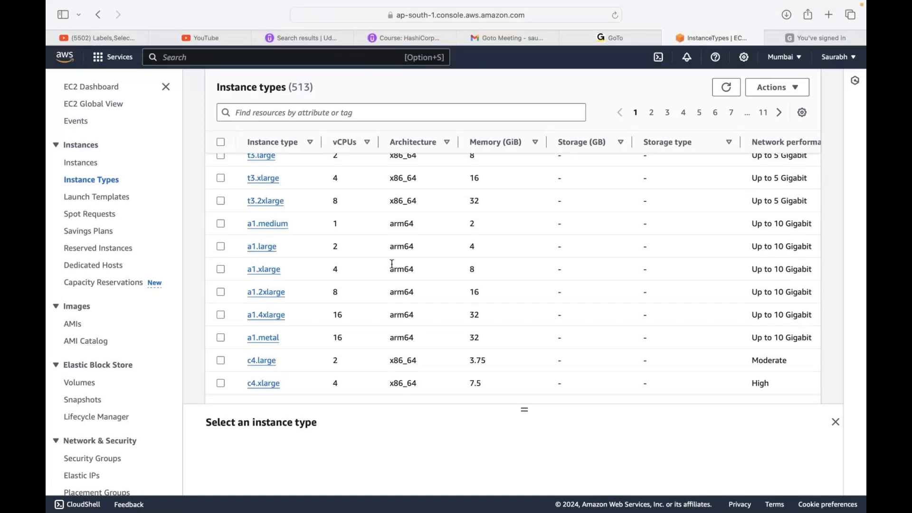
- Page through the EC2 instance types list from page 1 to page 5, comparing vCPUs, memory, storage and network performance
scroll(392, 264, "down", 10)
scroll(392, 265, "down", 8)
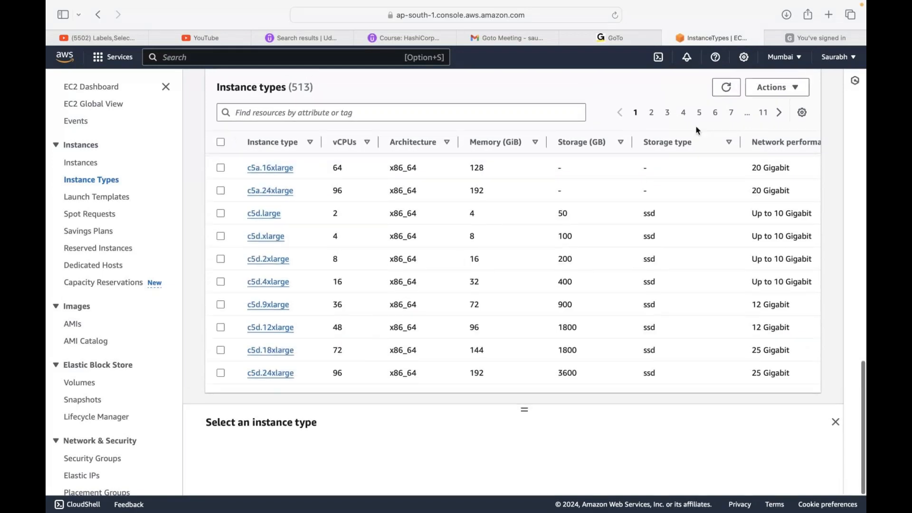
left_click(652, 114)
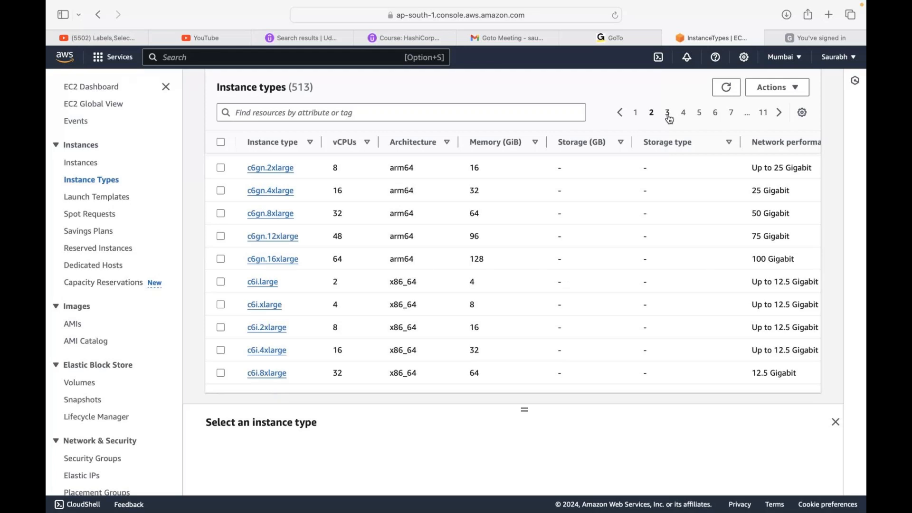
left_click(668, 114)
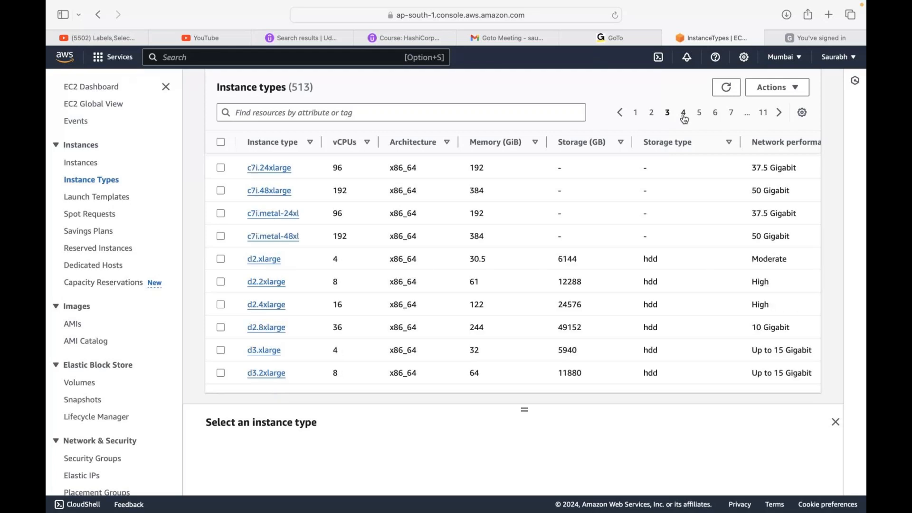
left_click(684, 115)
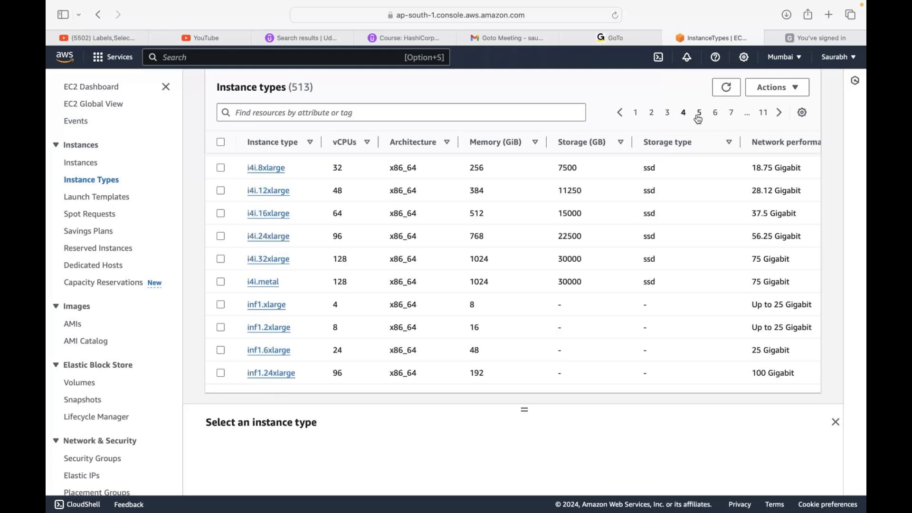
left_click(698, 116)
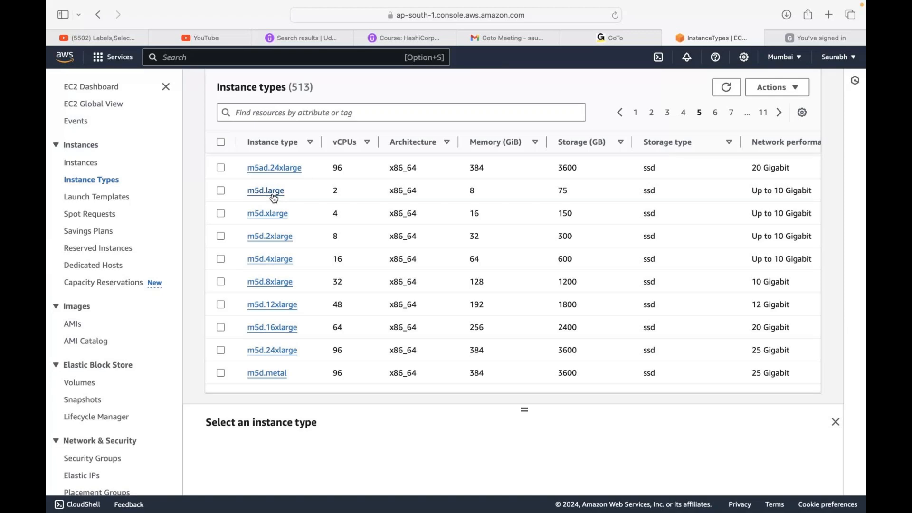
- Return to the EC2 instances list and take the browser window out of full screen
left_click(86, 169)
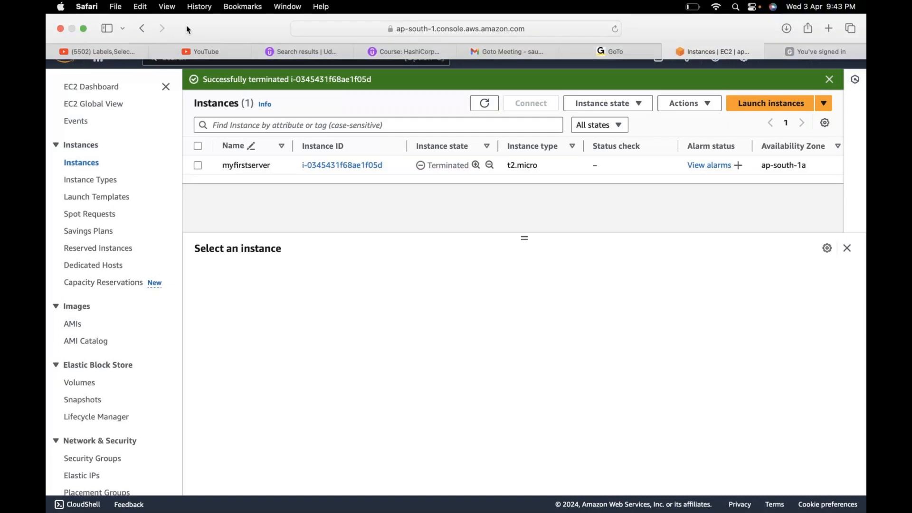
left_click(85, 29)
left_click(787, 491)
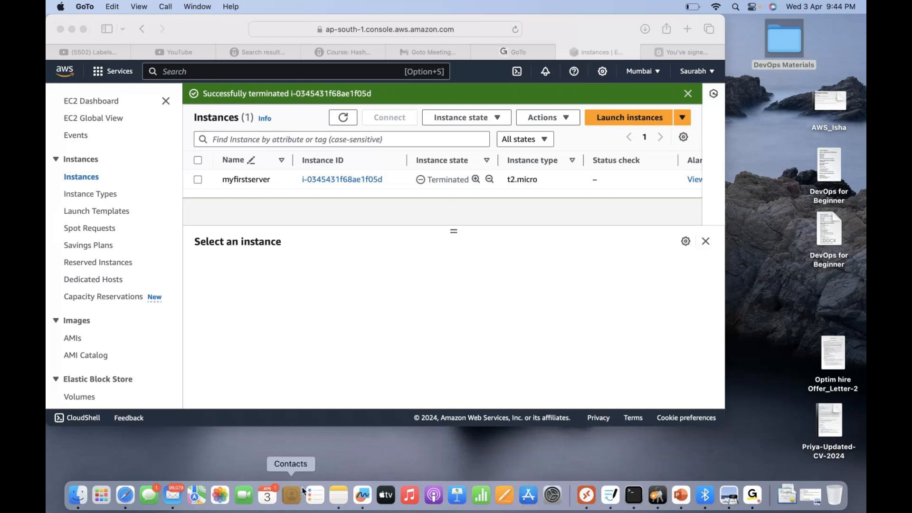
- Switch back to Safari in full screen and review the AWS regions available, then close the region list and exit full screen
left_click(126, 504)
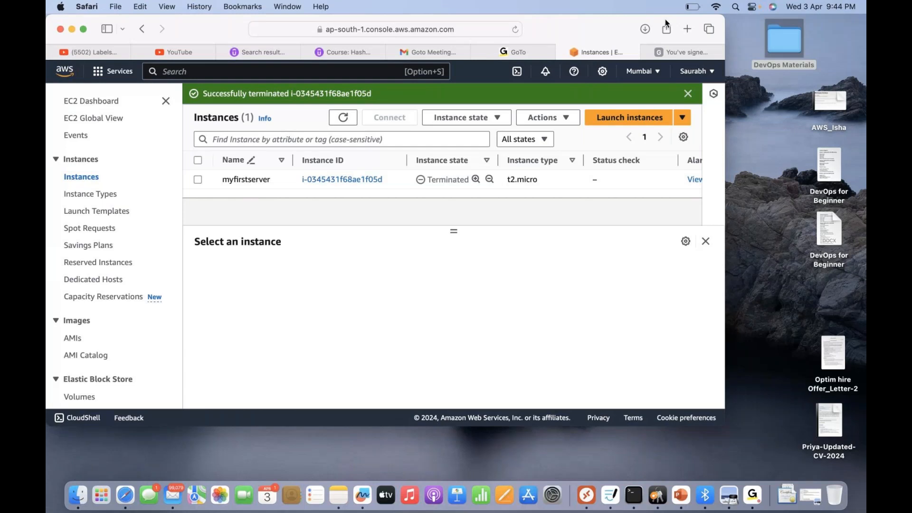
left_click(84, 29)
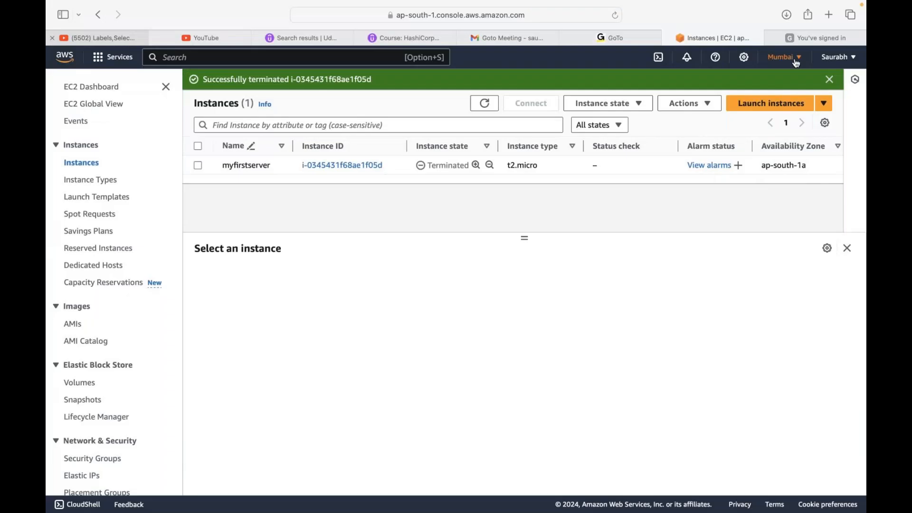
left_click(796, 63)
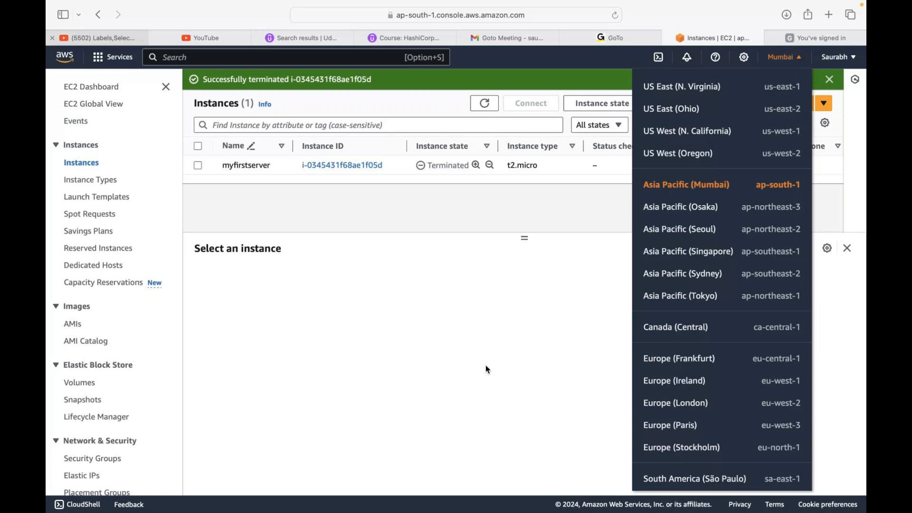
left_click(486, 369)
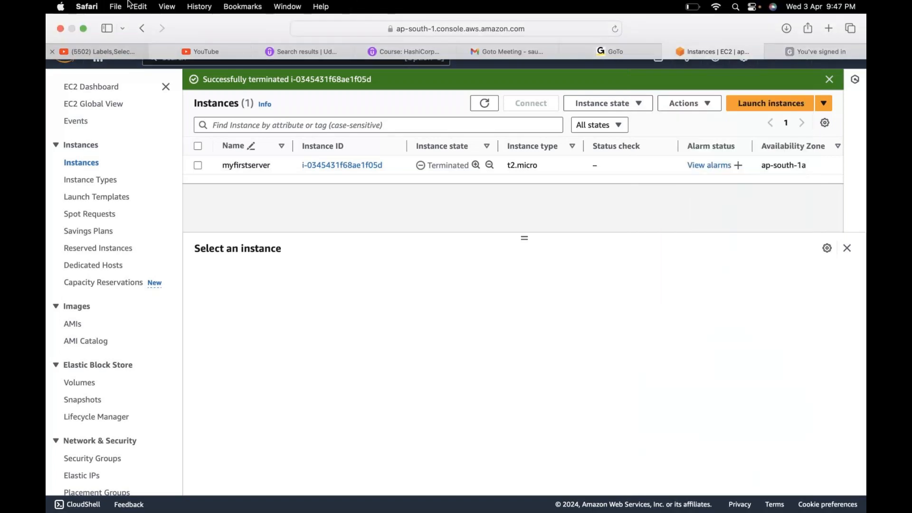
left_click(84, 27)
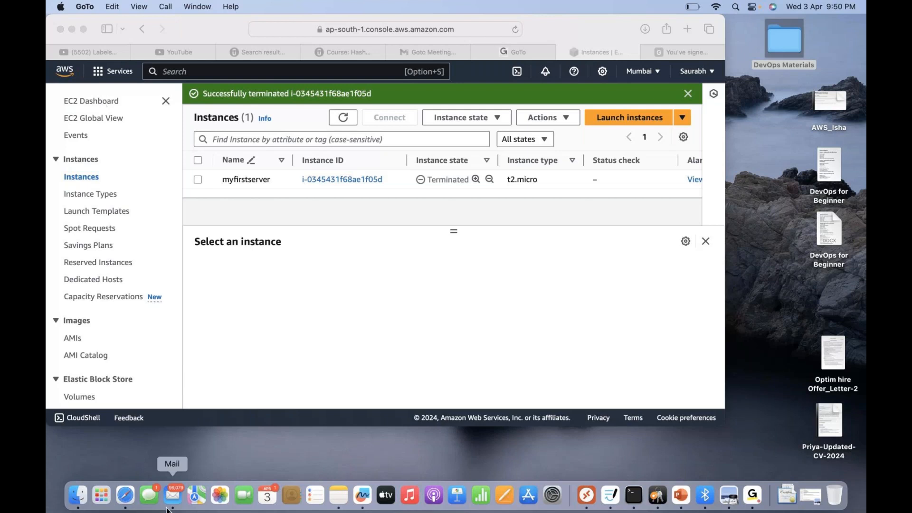
- Return to Safari in full screen and examine the complete region list, including the regions not enabled for the account
left_click(124, 496)
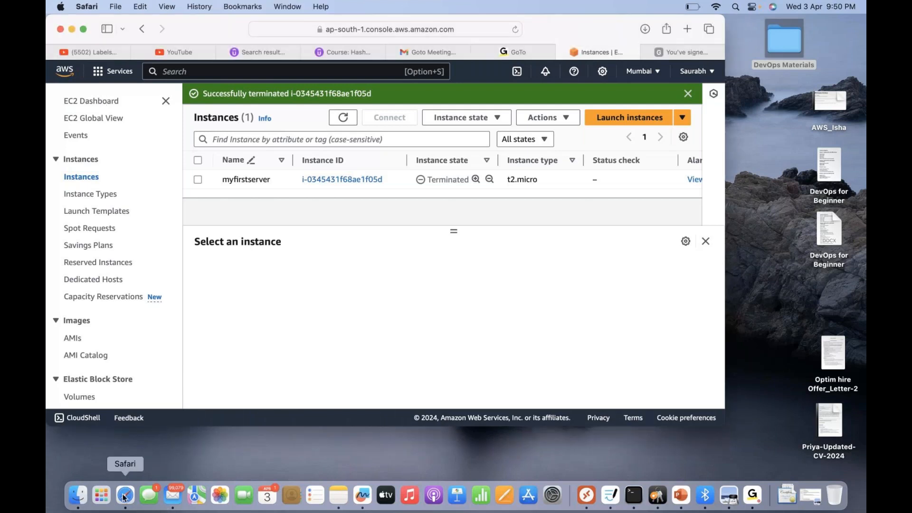
left_click(83, 29)
left_click(803, 59)
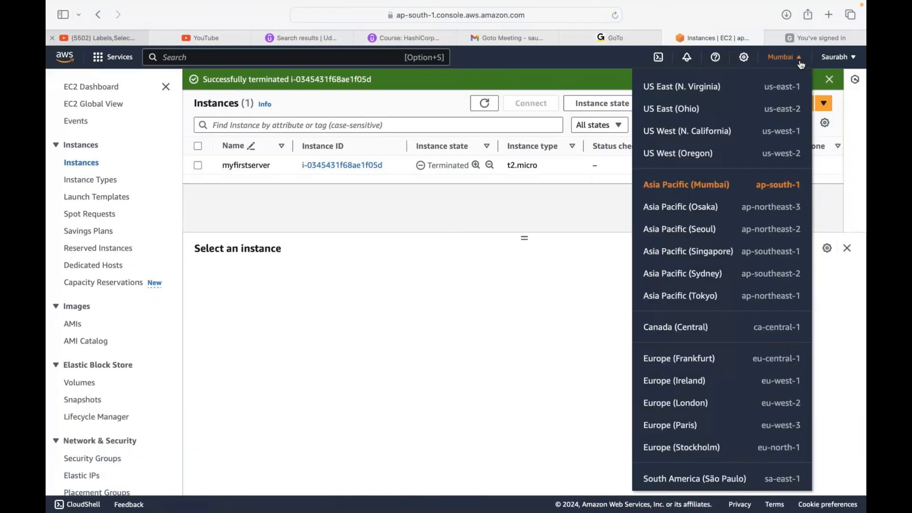
scroll(699, 237, "down", 6)
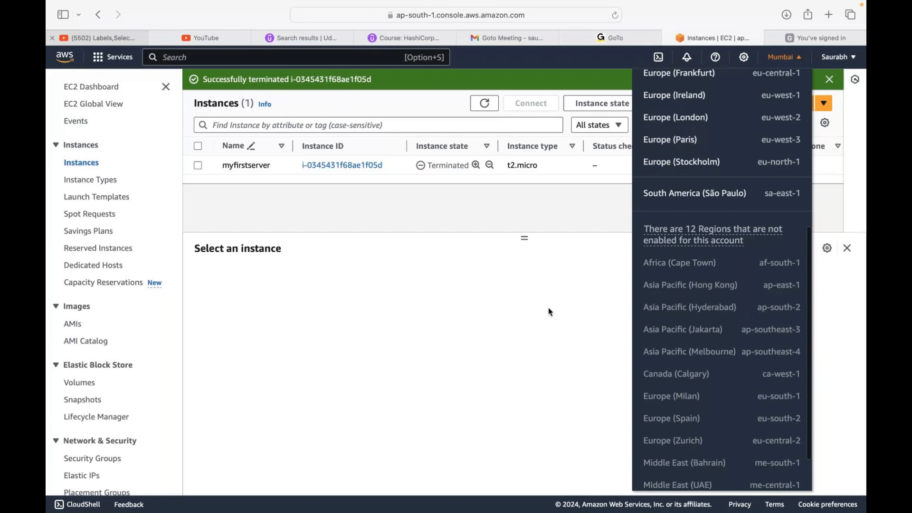
scroll(734, 346, "down", 2)
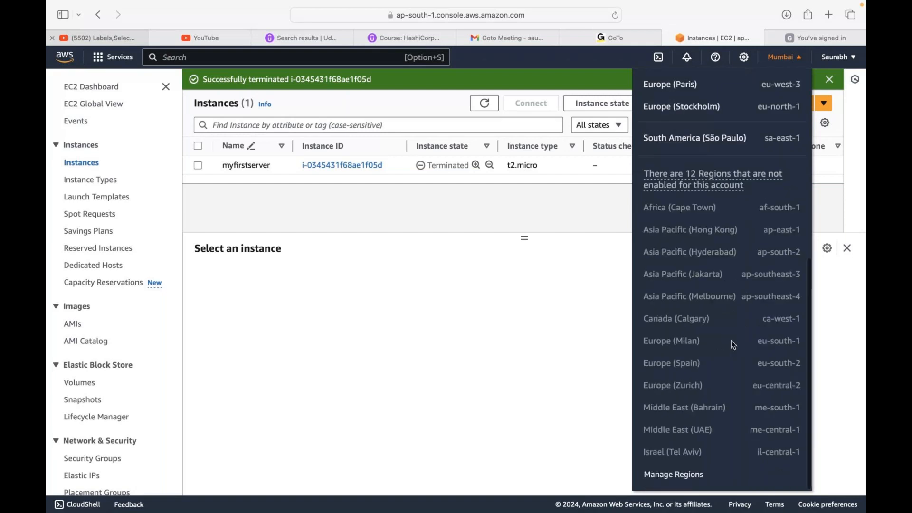
left_click(496, 353)
- Restore the browser from full screen to a regular window and switch to the desktop
mouse_move(83, 32)
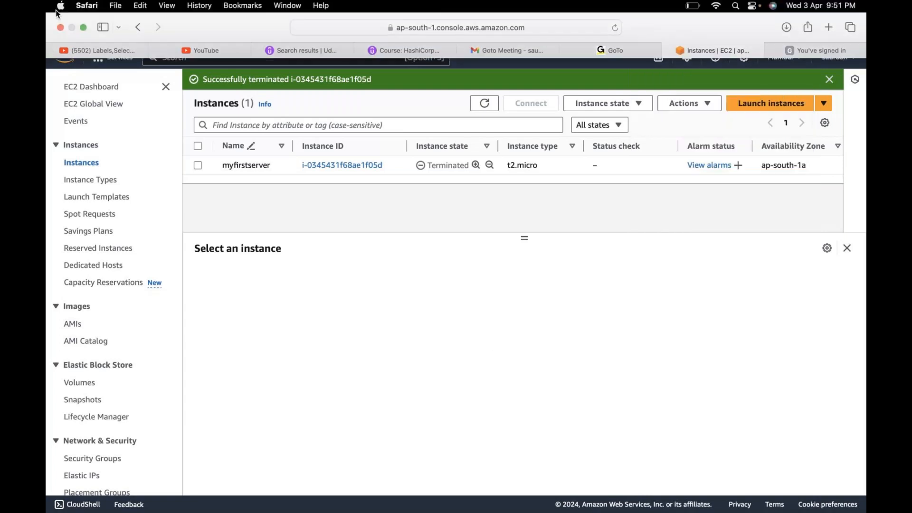
left_click(84, 29)
left_click(773, 276)
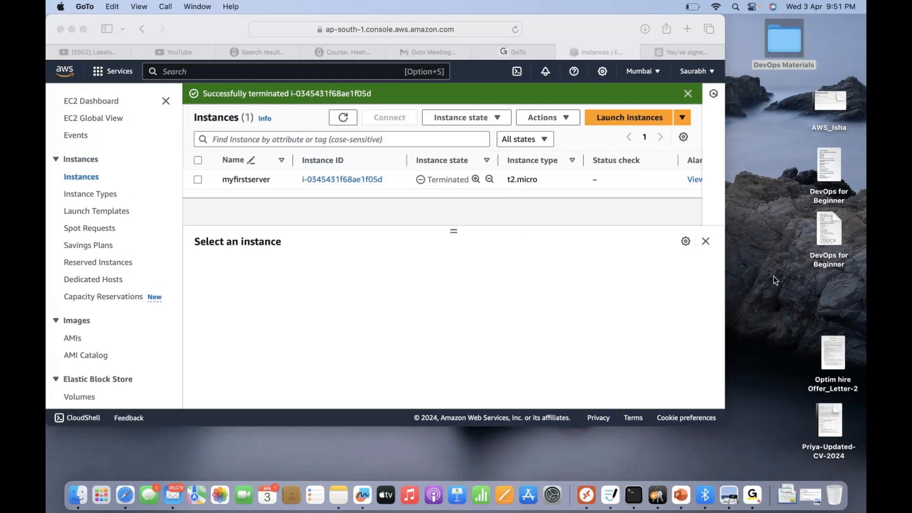